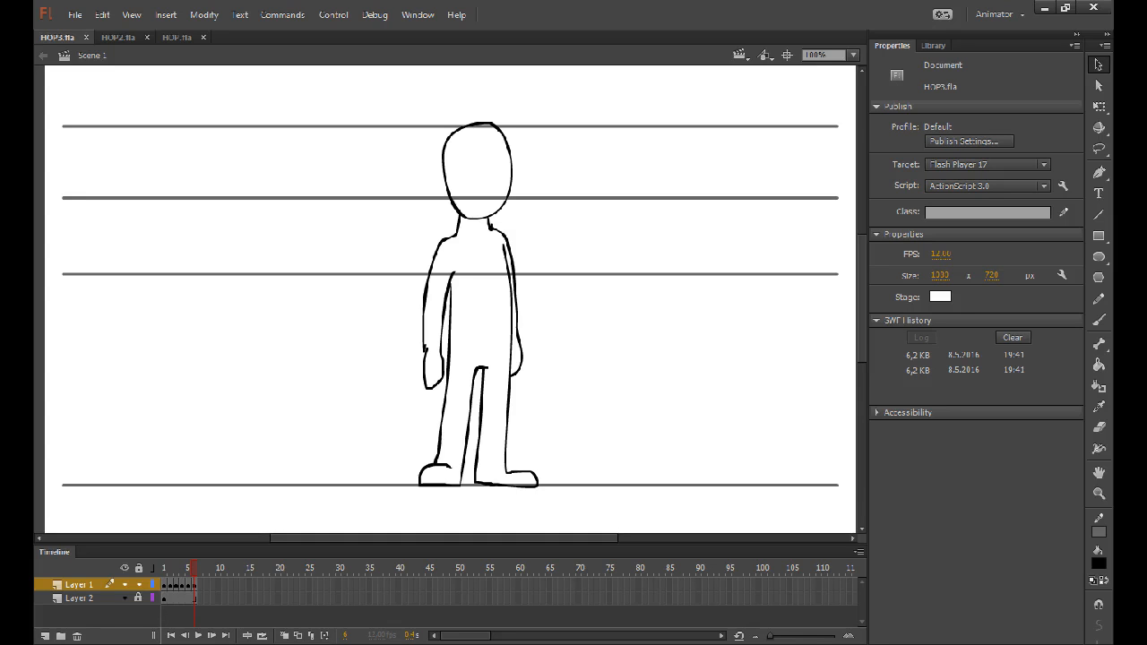
Switch to the HOP.fla document and scale the stage view to 87%.
left_click(190, 37)
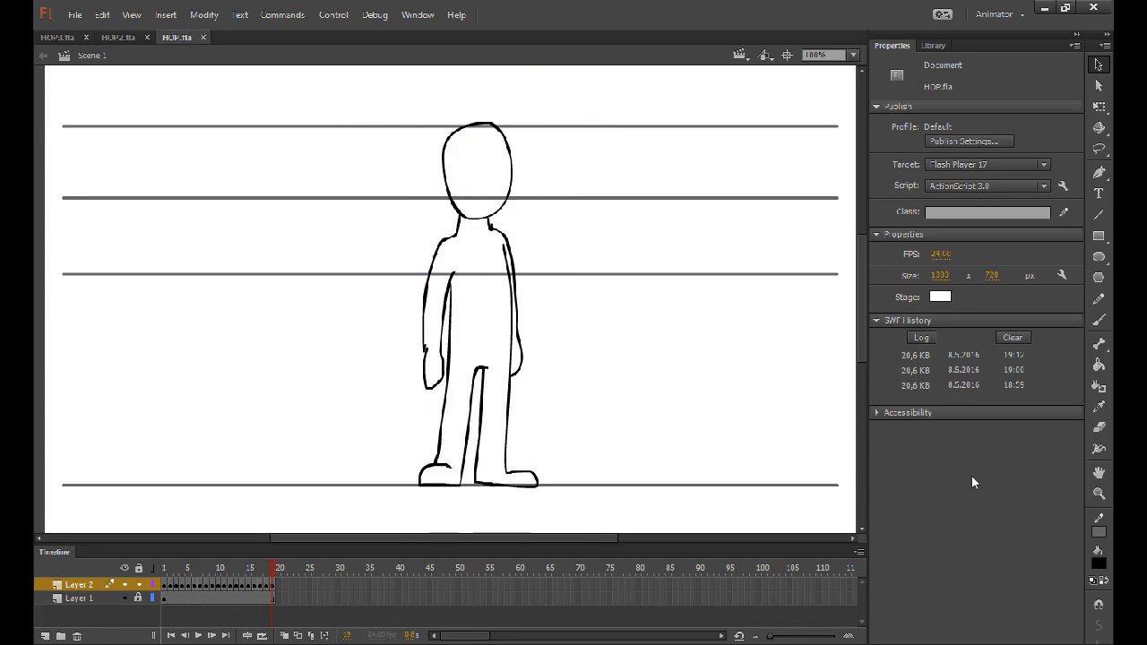
left_click(847, 55)
left_click(847, 87)
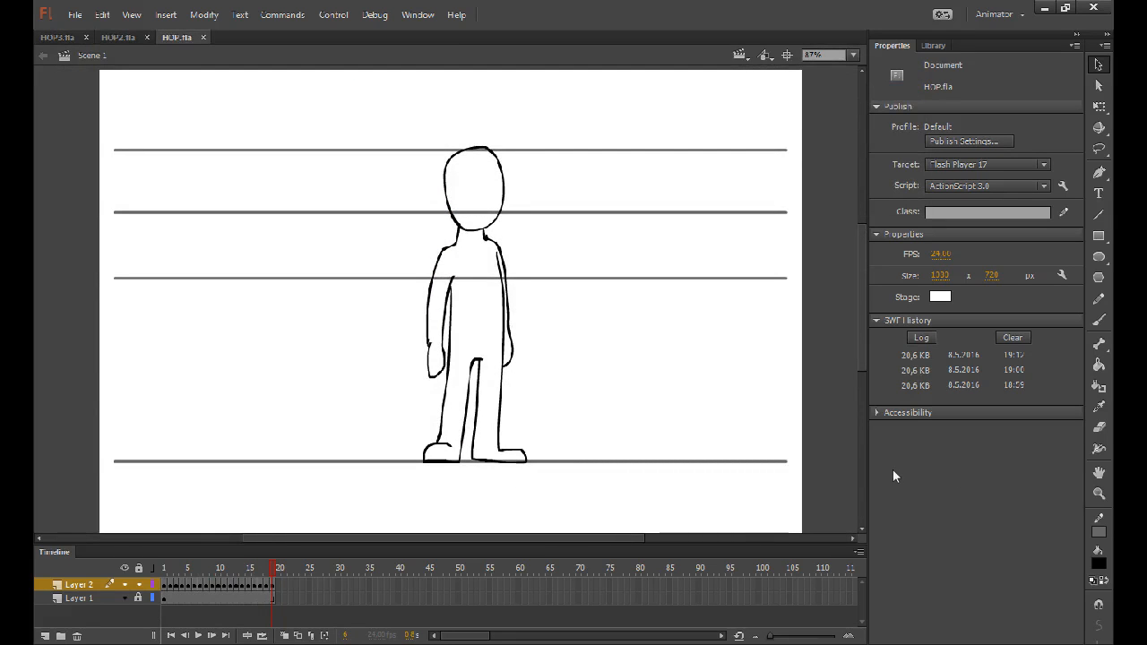
Return to the HOP3.fla document and play back its key-pose animation.
key("ctrl+Tab")
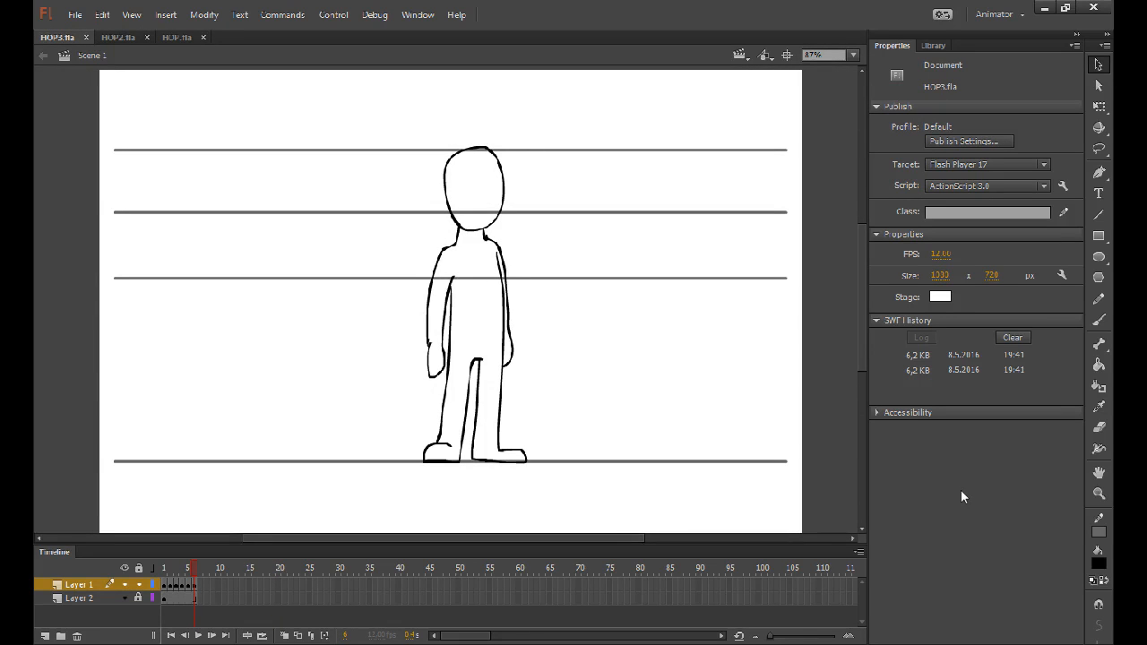
key("Return")
key("Return")
Examine the hop's key poses in HOP3.fla frame by frame up to frame 6, and replay the animation.
key("period")
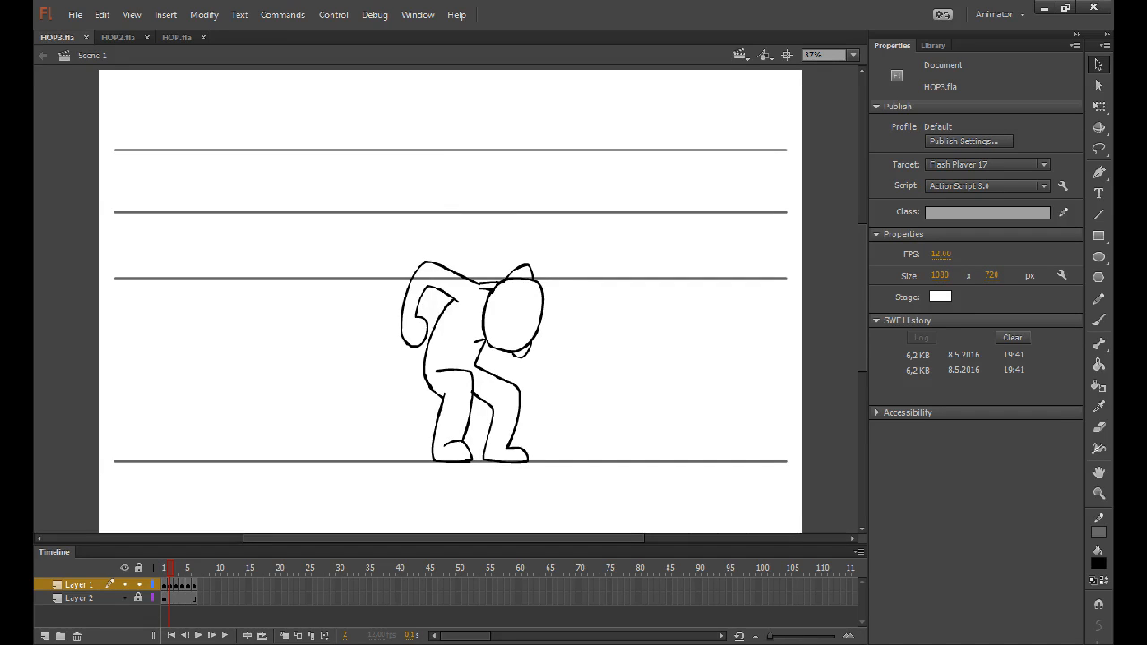
key("period")
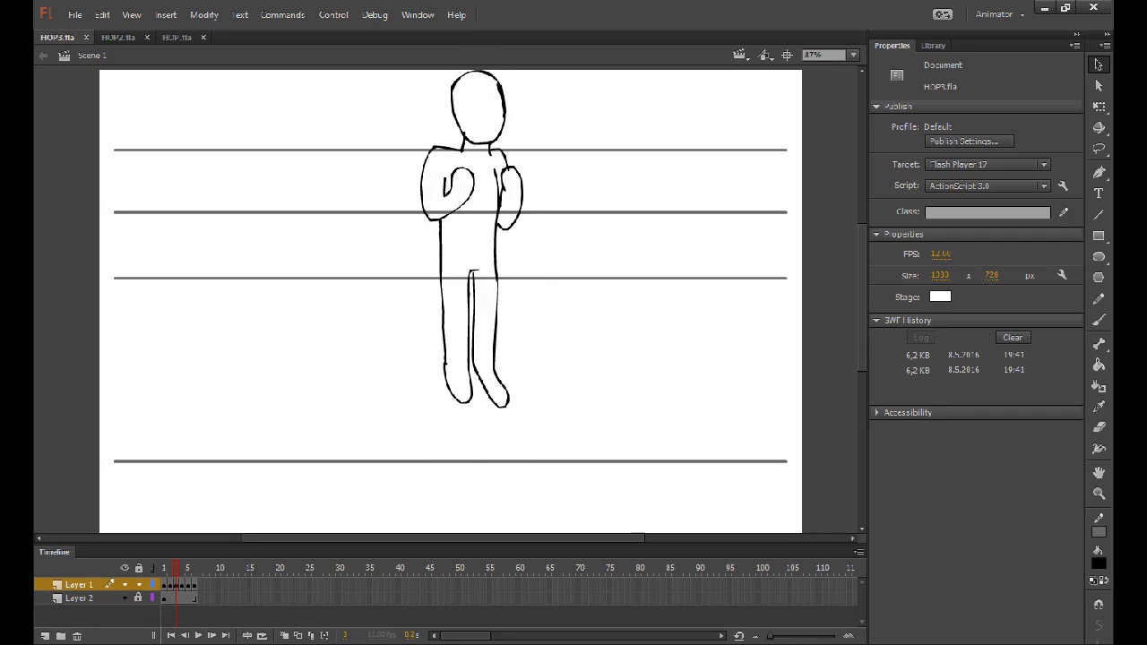
key("comma")
key("comma")
key("period")
key("period")
key("period")
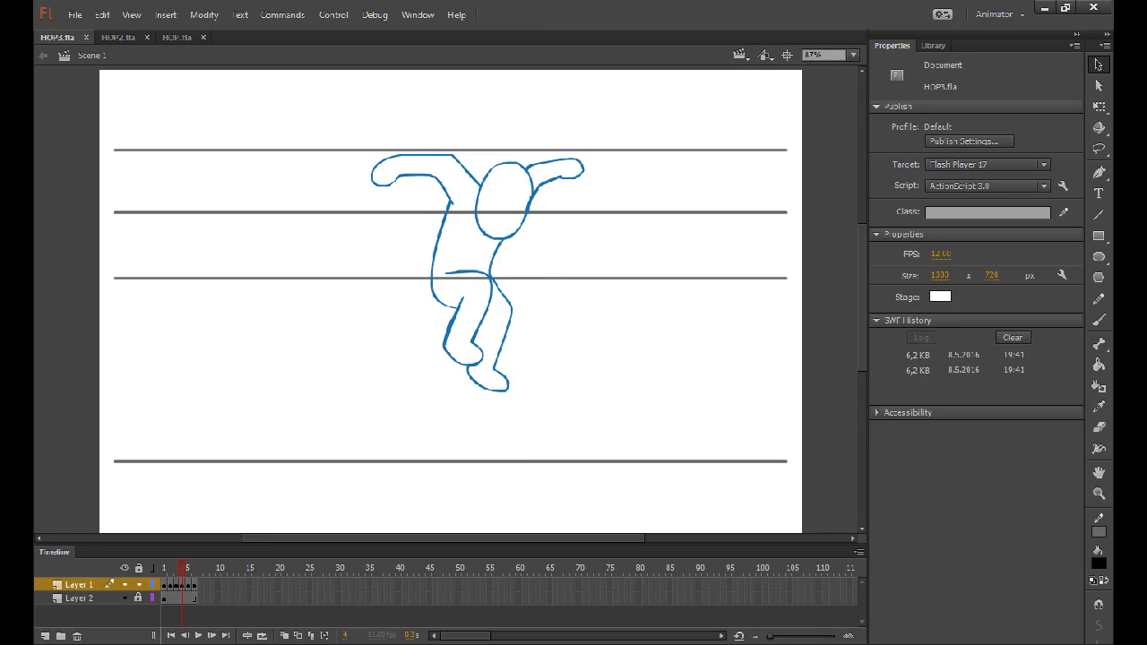
key("period")
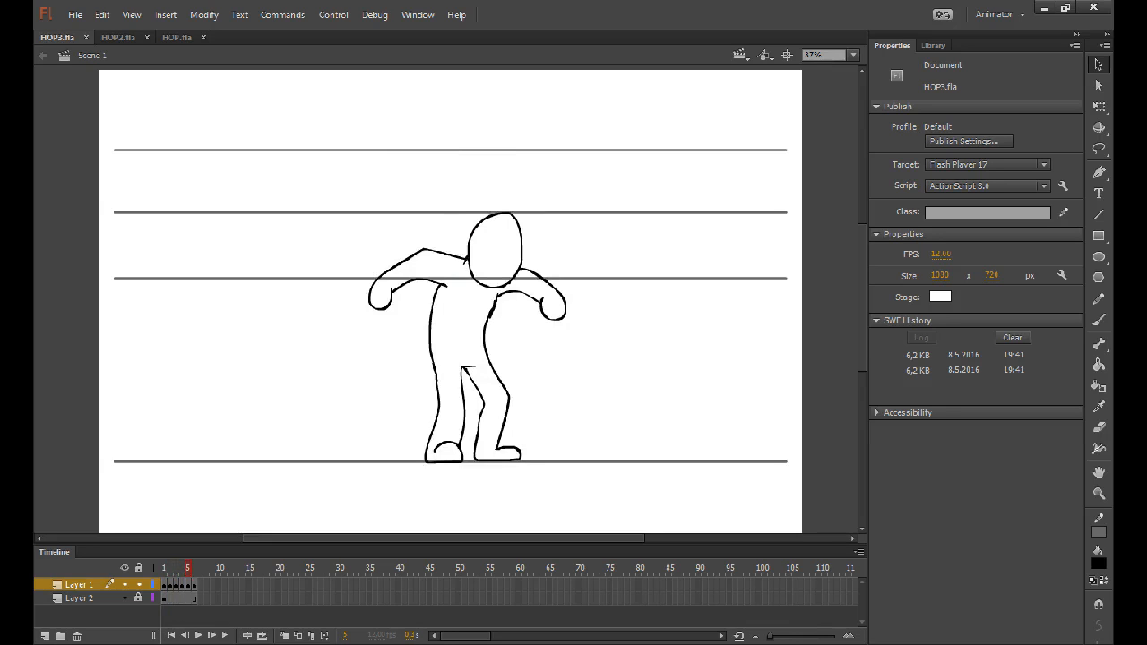
key("period")
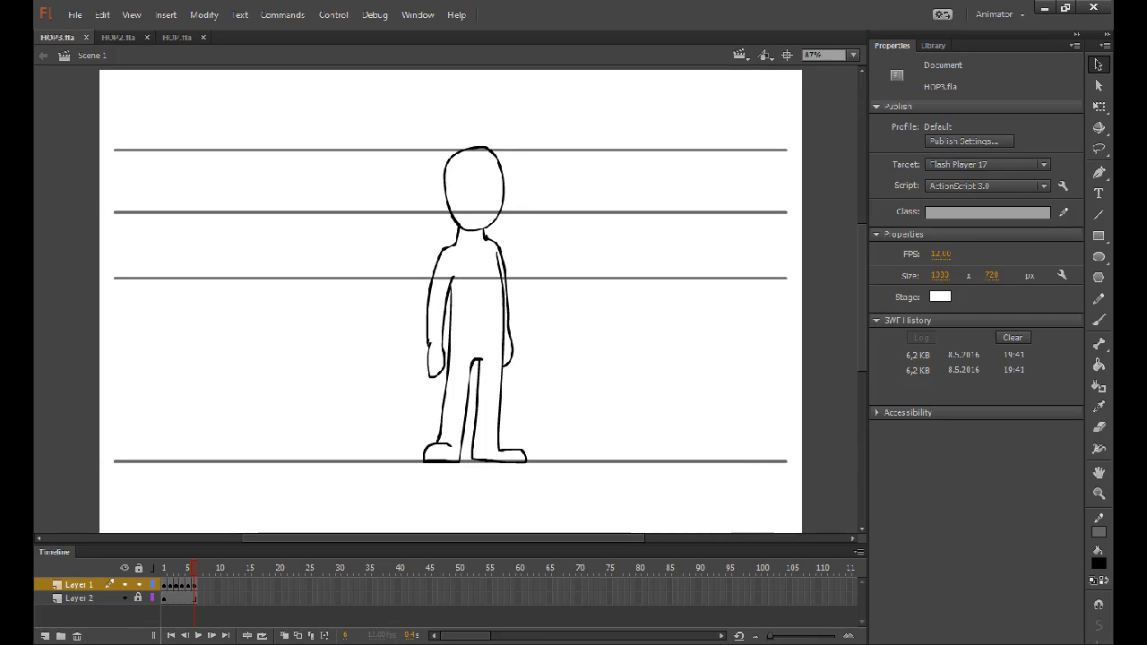
key("Return")
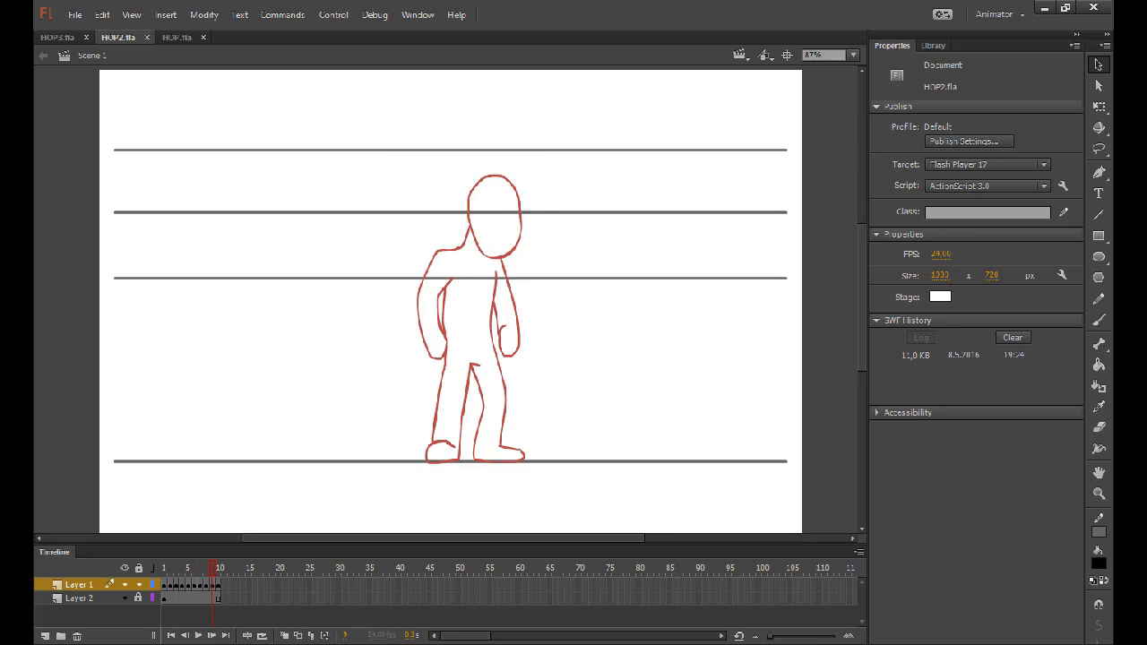
Switch to the HOP2.fla document and play back its ten-frame hop animation several times.
key("period")
key("Return")
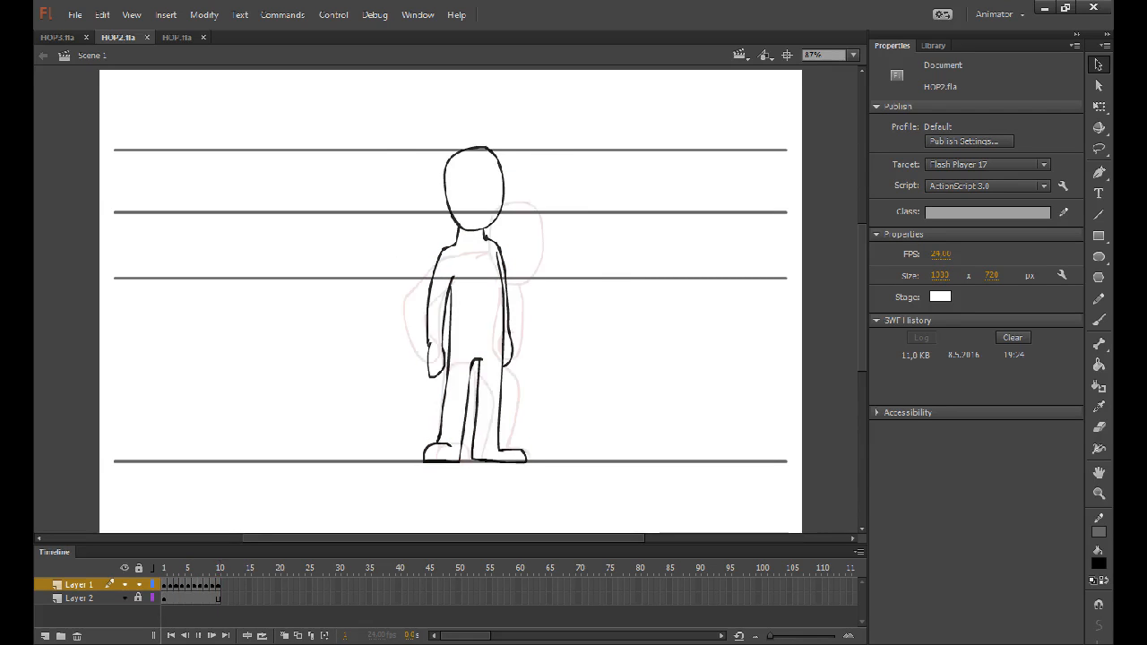
key("Return")
key("Return")
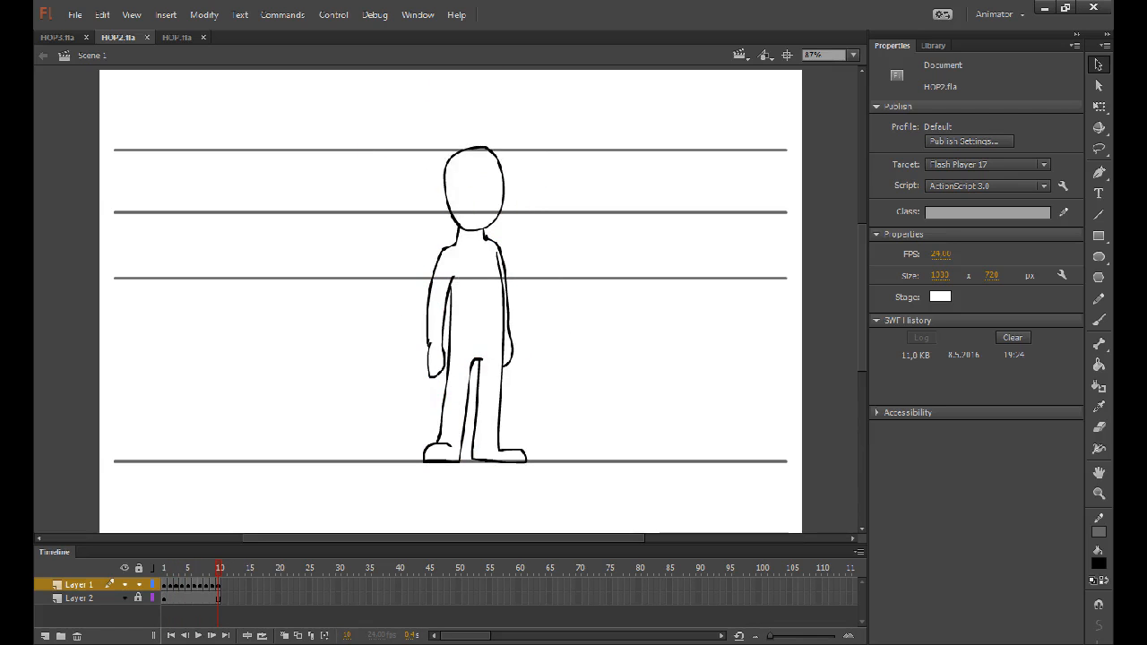
key("Return")
Turn on onion skinning in HOP2.fla and narrow its range to one frame on each side of the current frame.
left_click(284, 637)
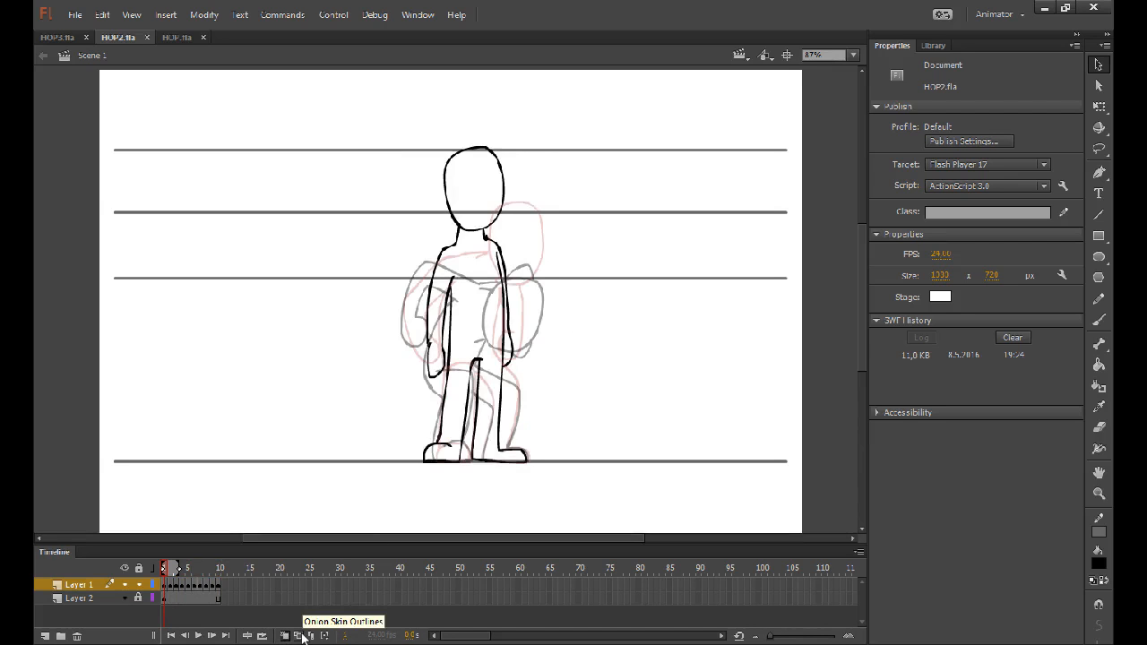
left_click(169, 569)
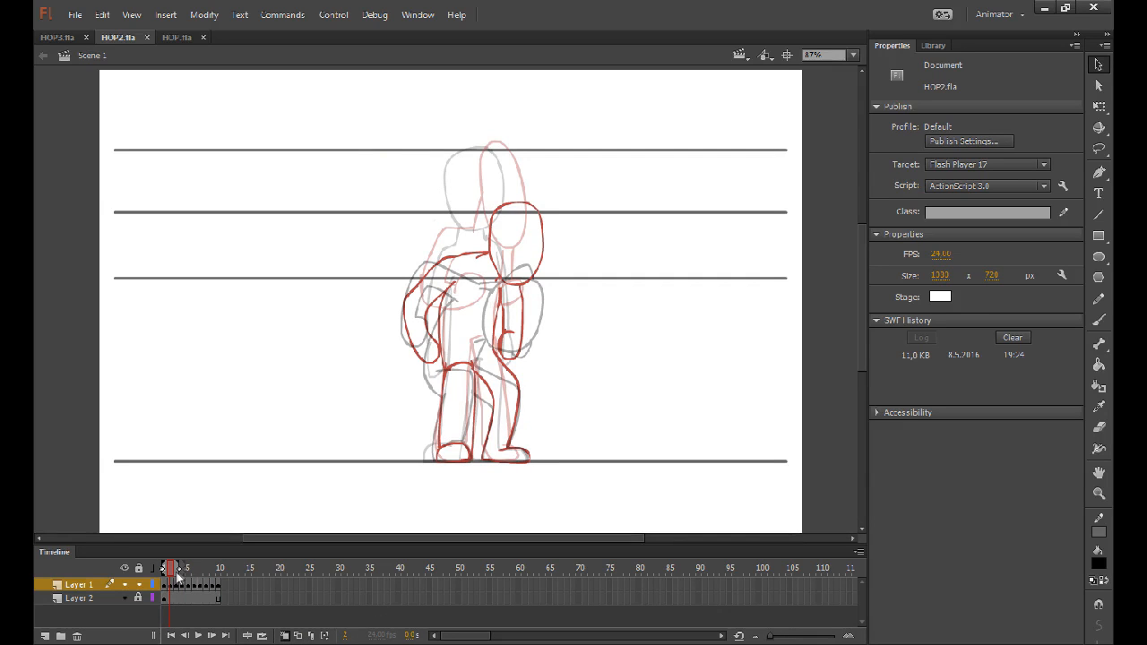
left_click_drag(185, 568, 177, 568)
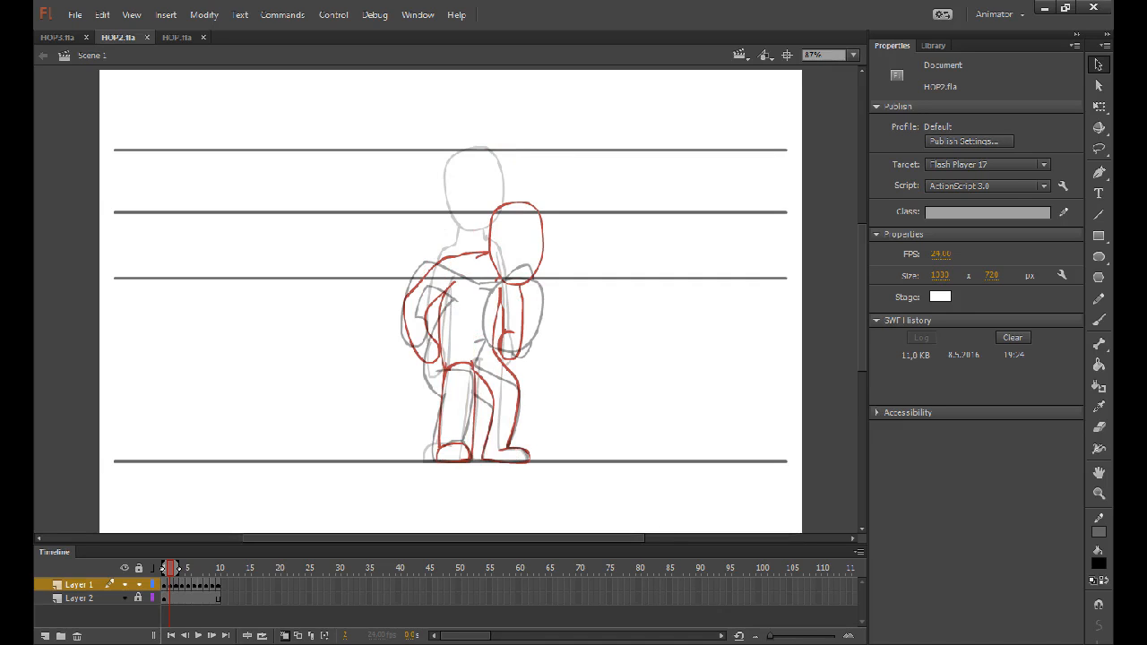
left_click_drag(177, 568, 168, 568)
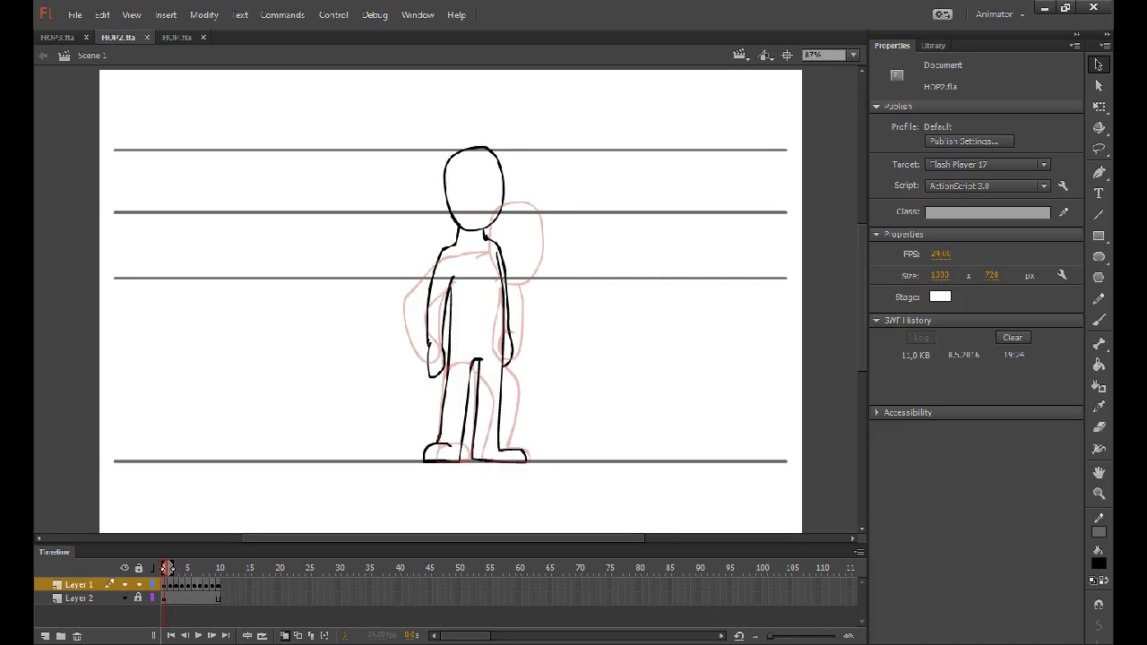
Compare the onion-skinned standing, crouching and take-off poses by stepping back and forth through frames 1 to 4.
key("period")
key("period")
key("comma")
key("comma")
key("period")
key("period")
key("period")
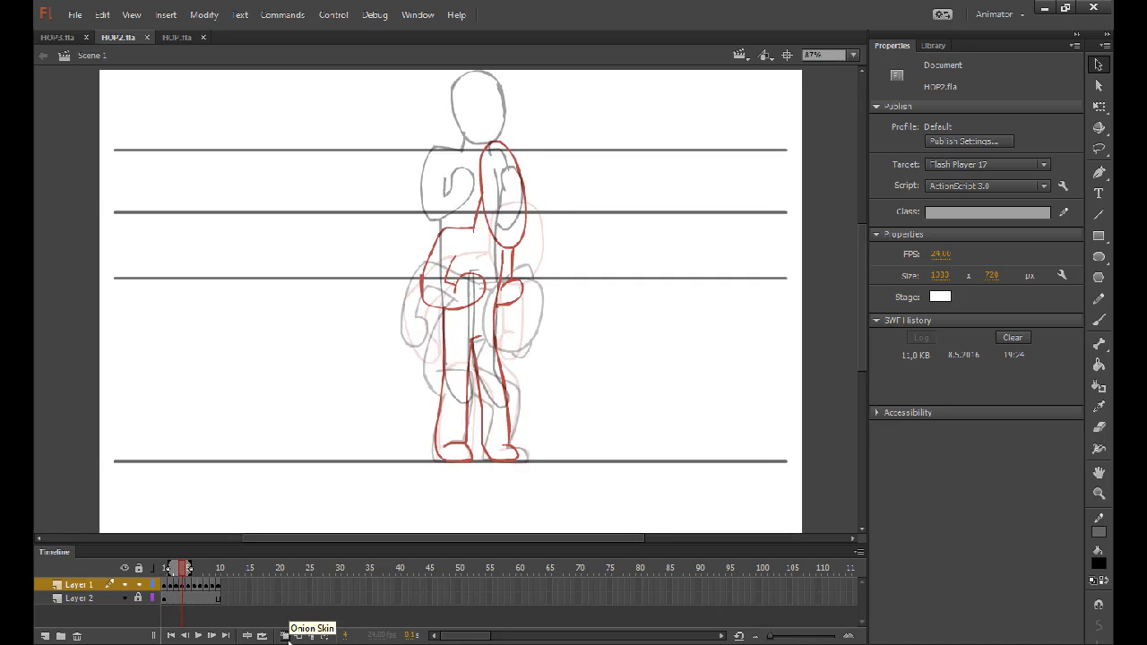
key("comma")
key("comma")
key("comma")
key("period")
key("period")
key("period")
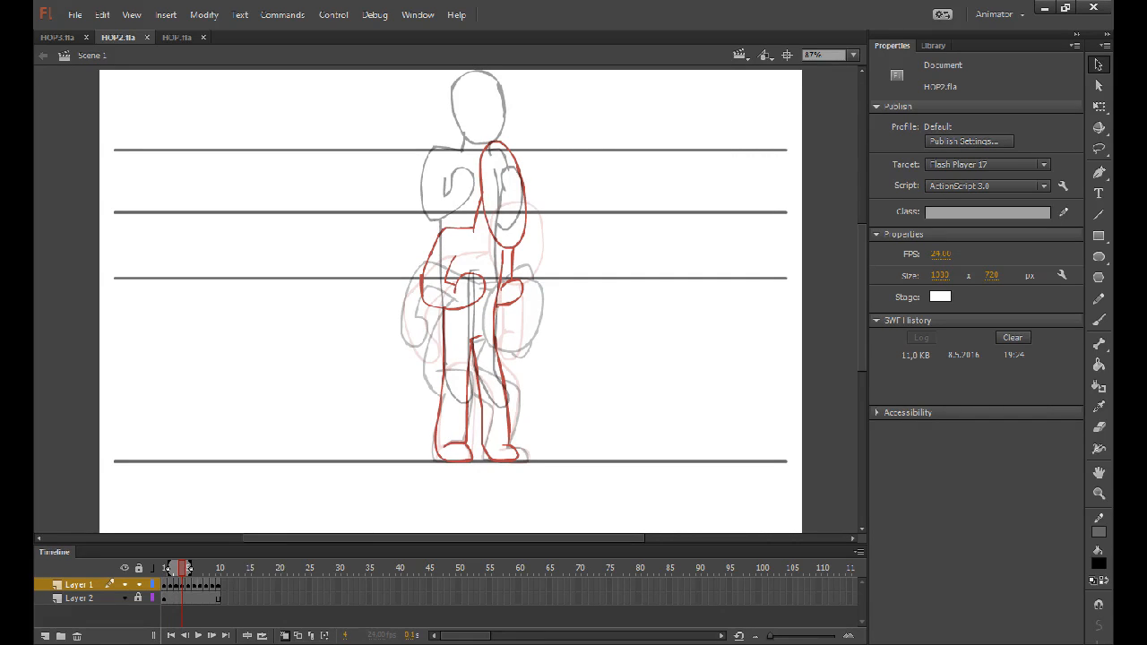
Examine the onion-skinned airborne, landing and recovery poses by stepping through frames 5 to 10 of HOP2.fla.
key("period")
key("period")
key("period")
key("period")
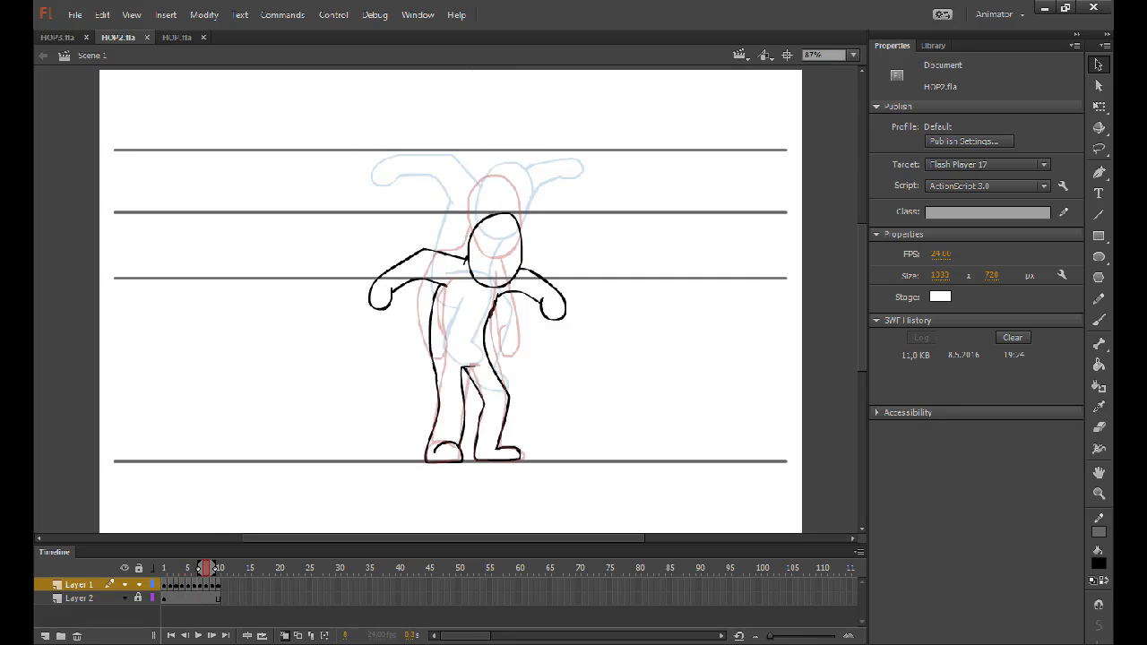
key("comma")
key("comma")
key("comma")
key("period")
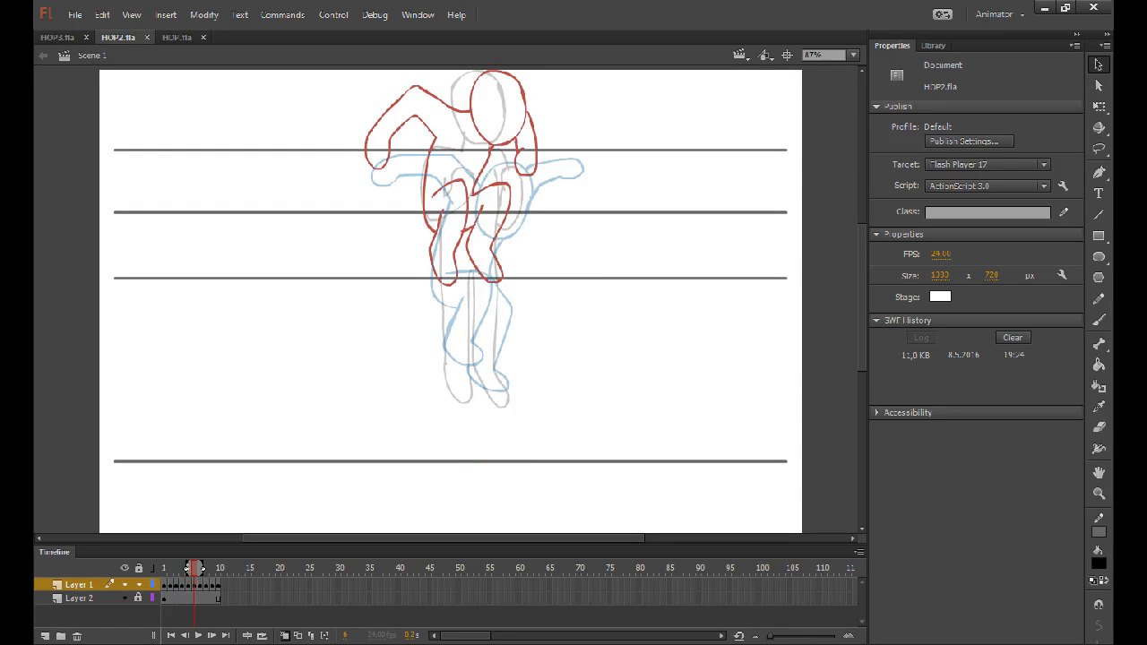
key("comma")
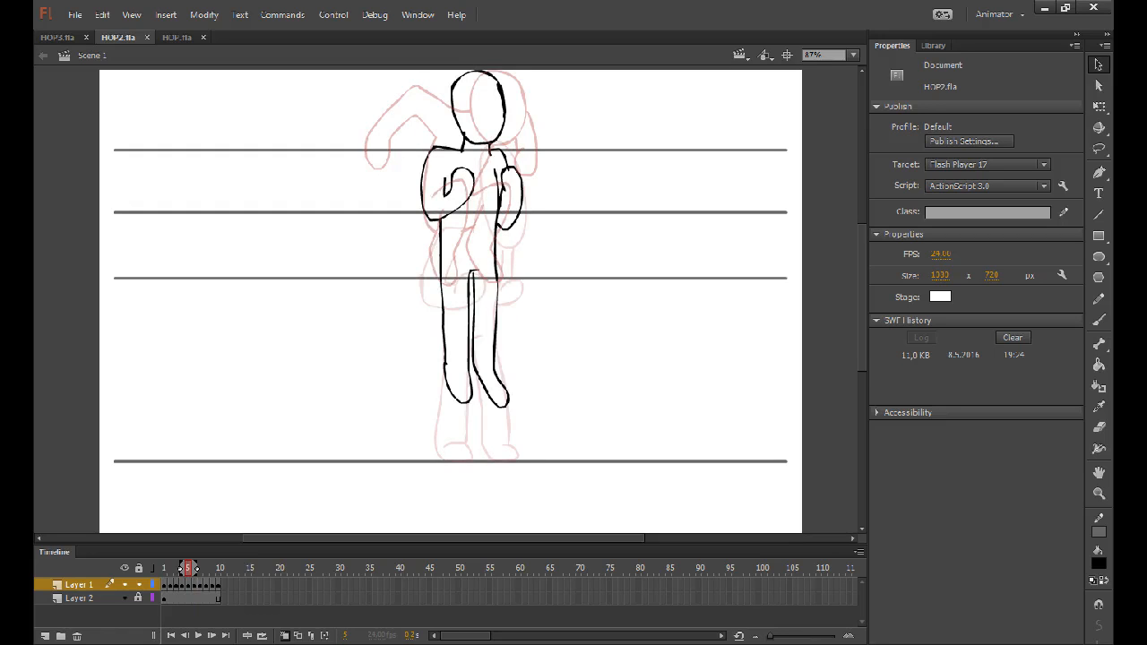
key("period")
key("period")
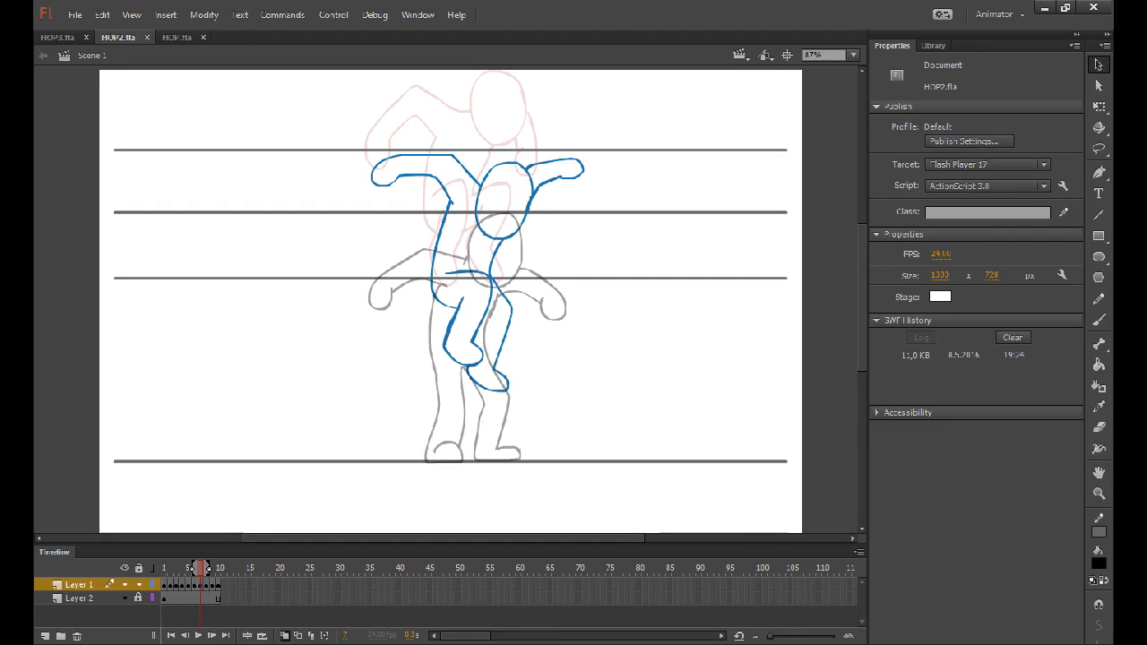
key("period")
key("period")
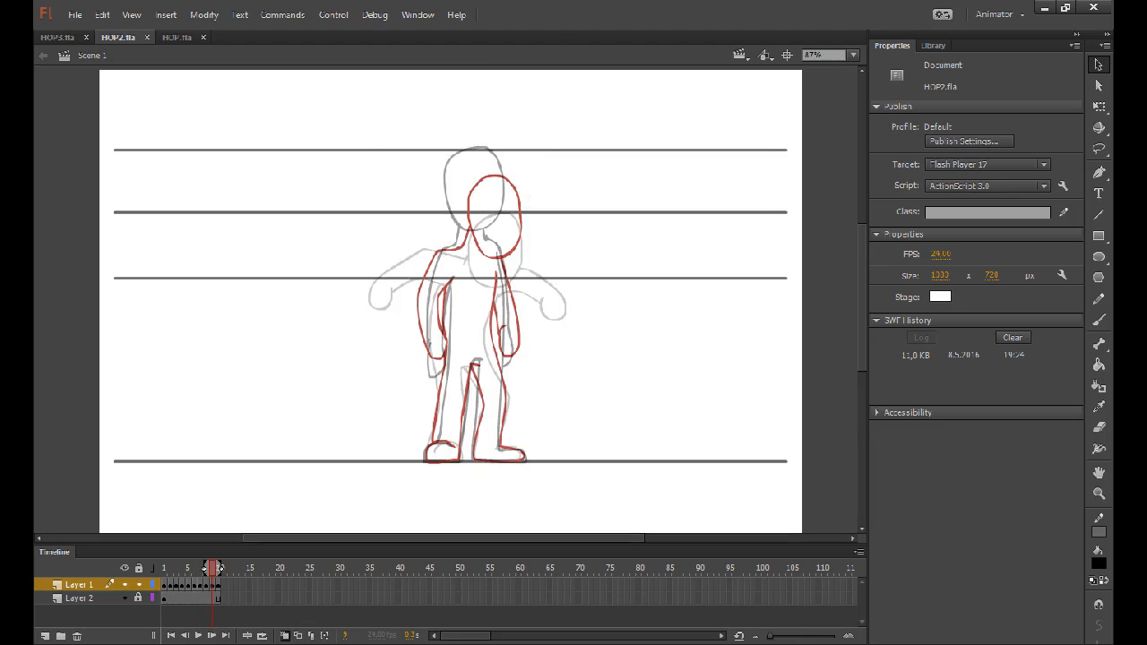
key("period")
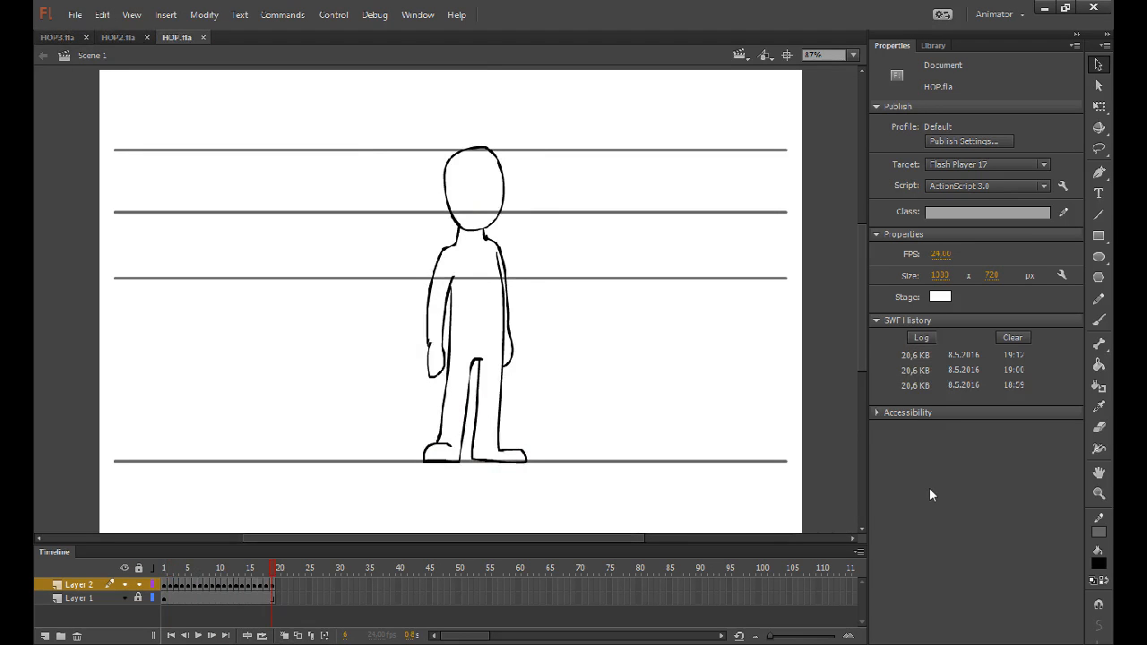
Switch to HOP.fla, play back its hop animation, and step through the crouch and take-off drawings up to frame 7.
key("Return")
key("Return")
key("period")
key("comma")
key("period")
key("period")
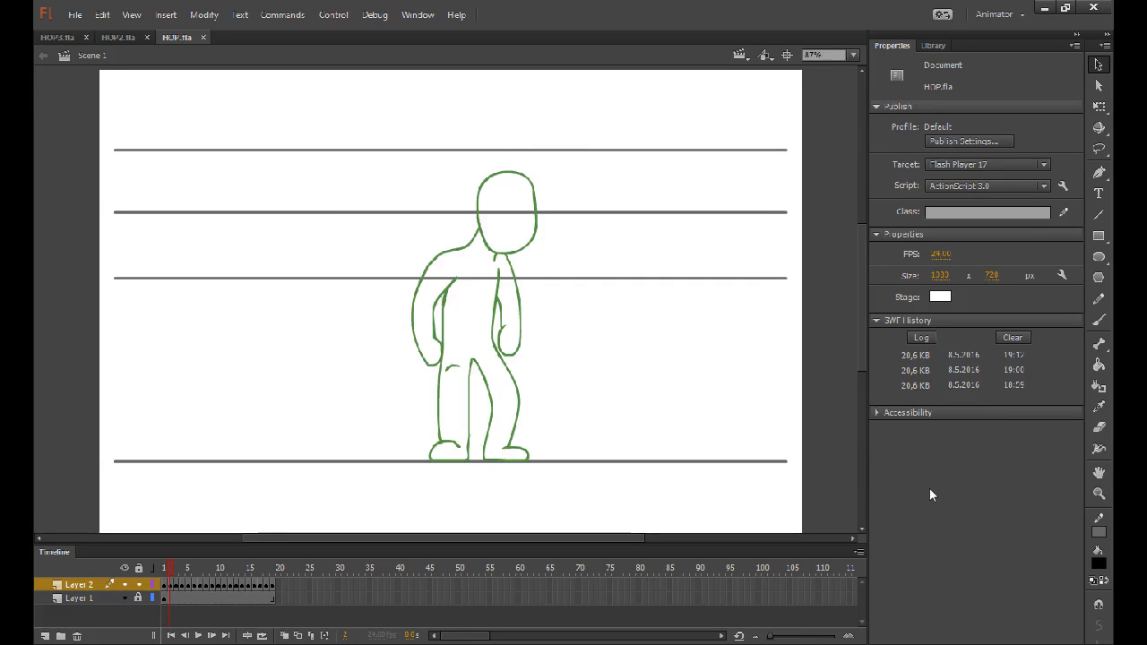
key("period")
key("period")
key("period")
key("period")
key("period")
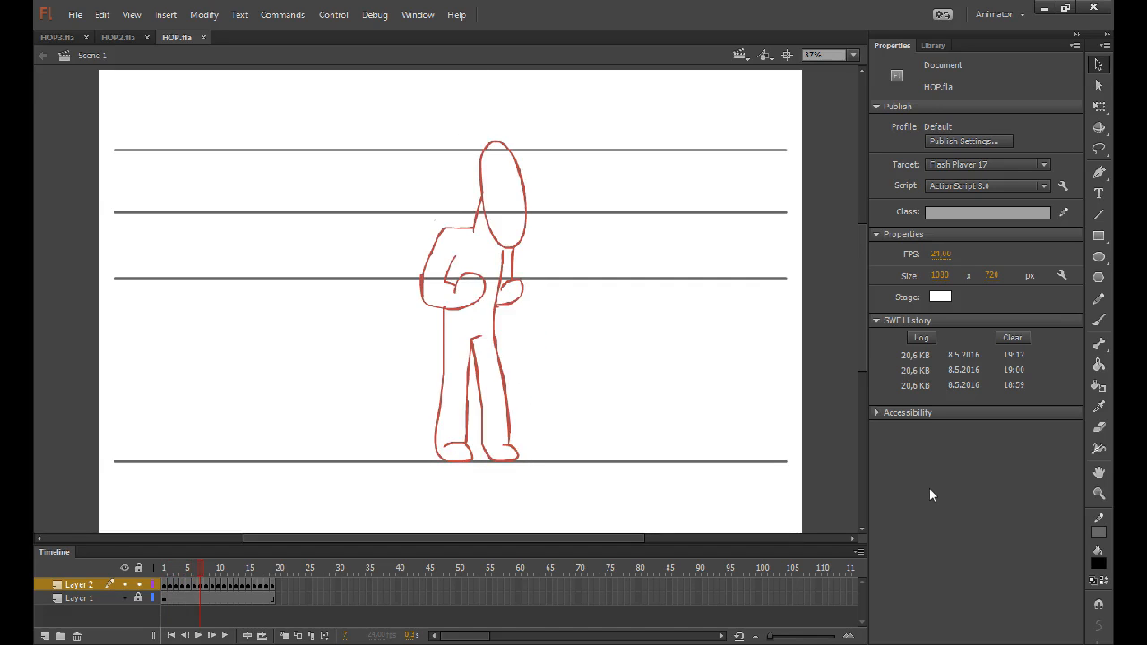
Step through the airborne and landing drawings in HOP.fla from frame 7 to frame 15.
key("period")
key("period")
key("period")
key("period")
key("period")
key("period")
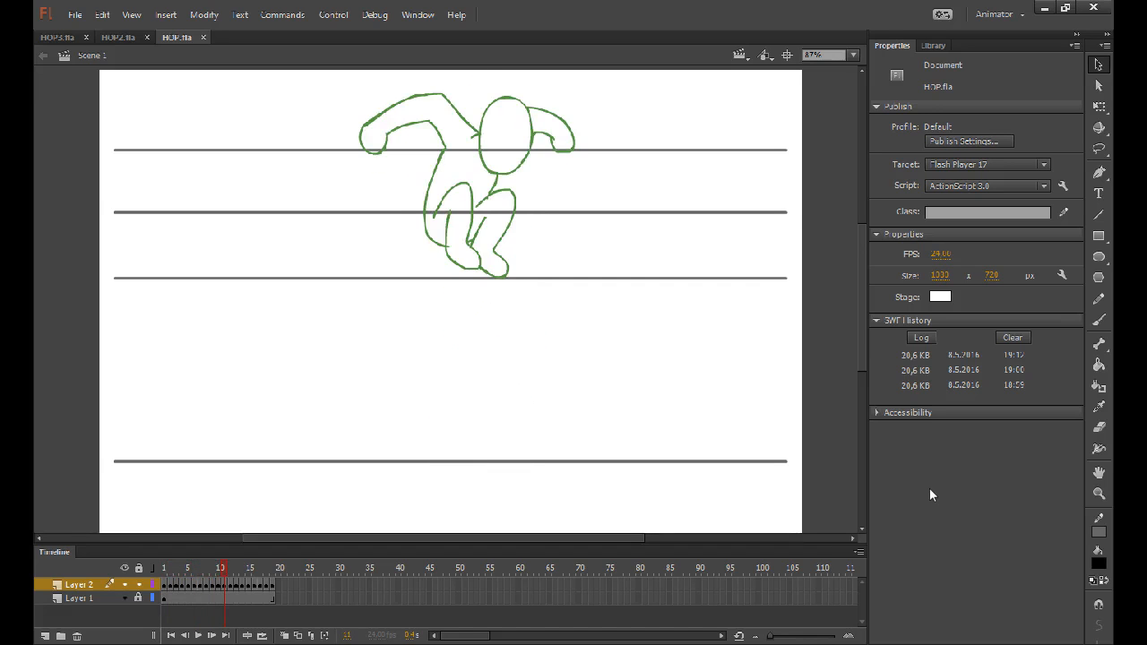
key("period")
key("period")
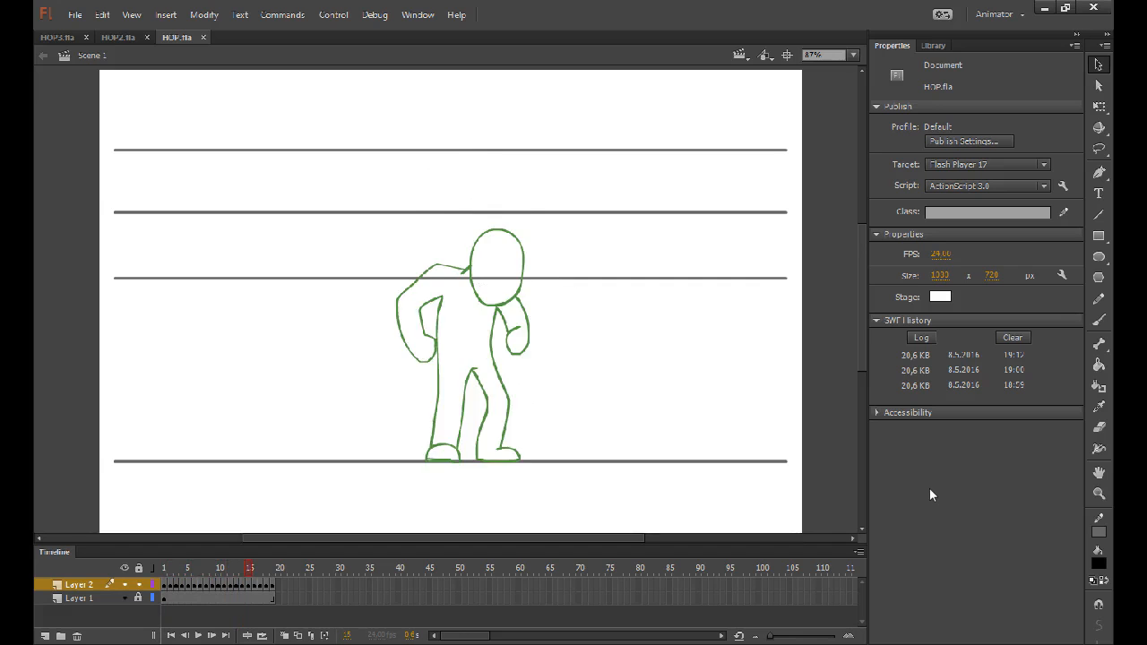
Compare the descent and landing drawings by stepping back and forth between frames 12 and 15.
key("comma")
key("comma")
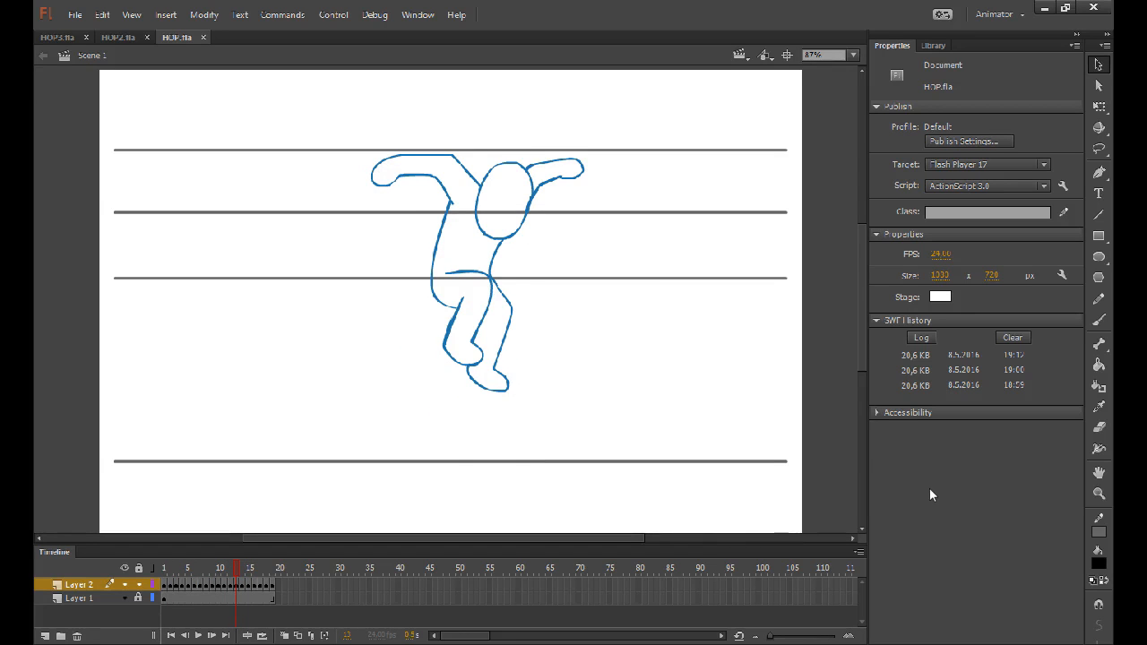
key("period")
key("period")
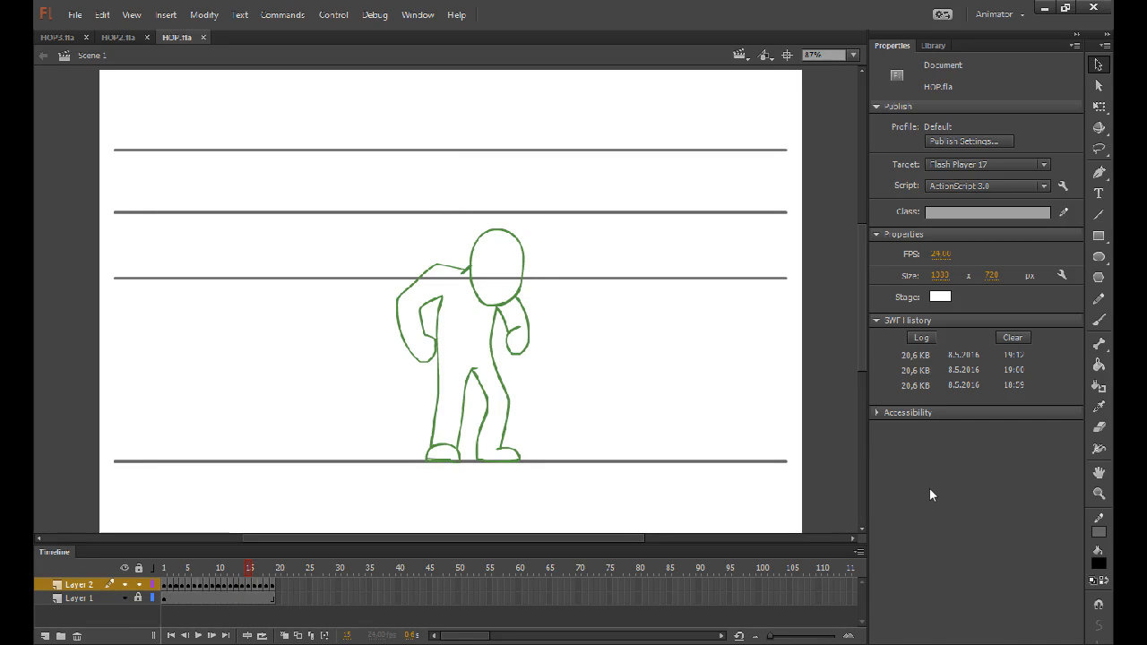
key("comma")
key("comma")
key("comma")
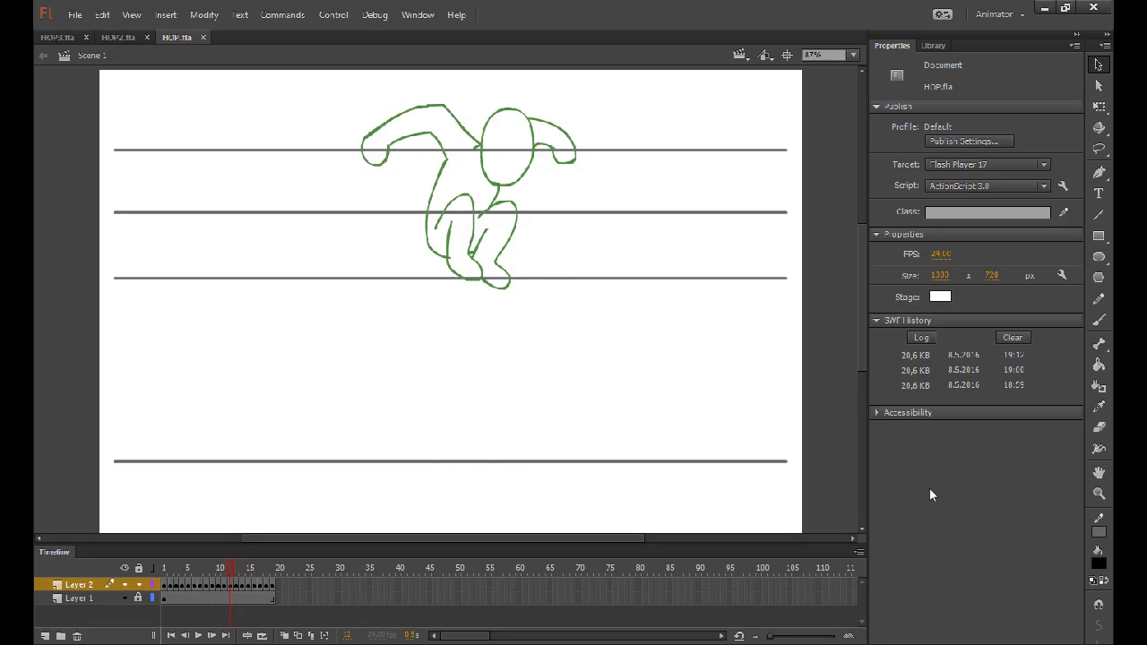
key("period")
key("period")
key("period")
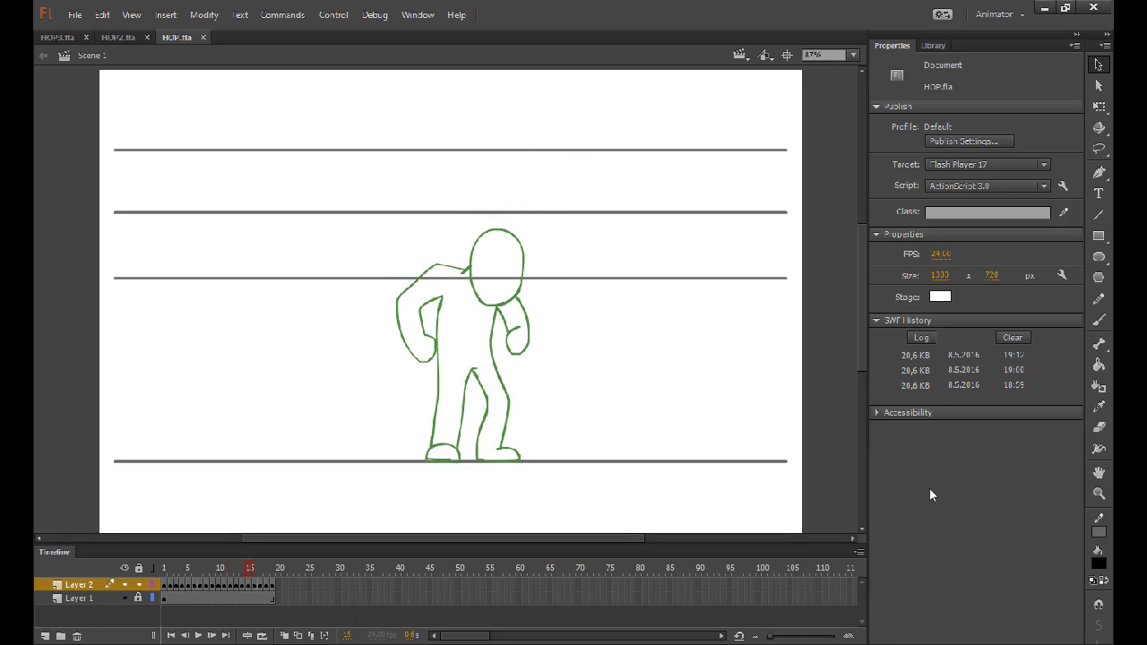
Examine the recovery drawings by stepping on to the final standing pose in frame 19.
key("comma")
key("period")
key("period")
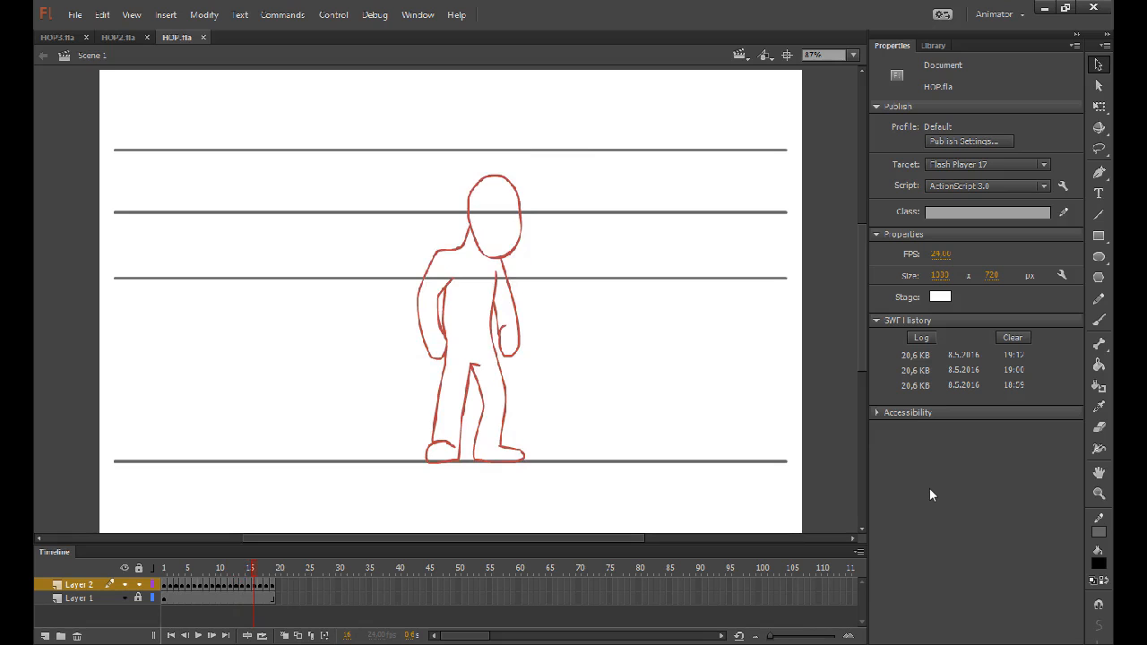
key("period")
key("period")
key("period")
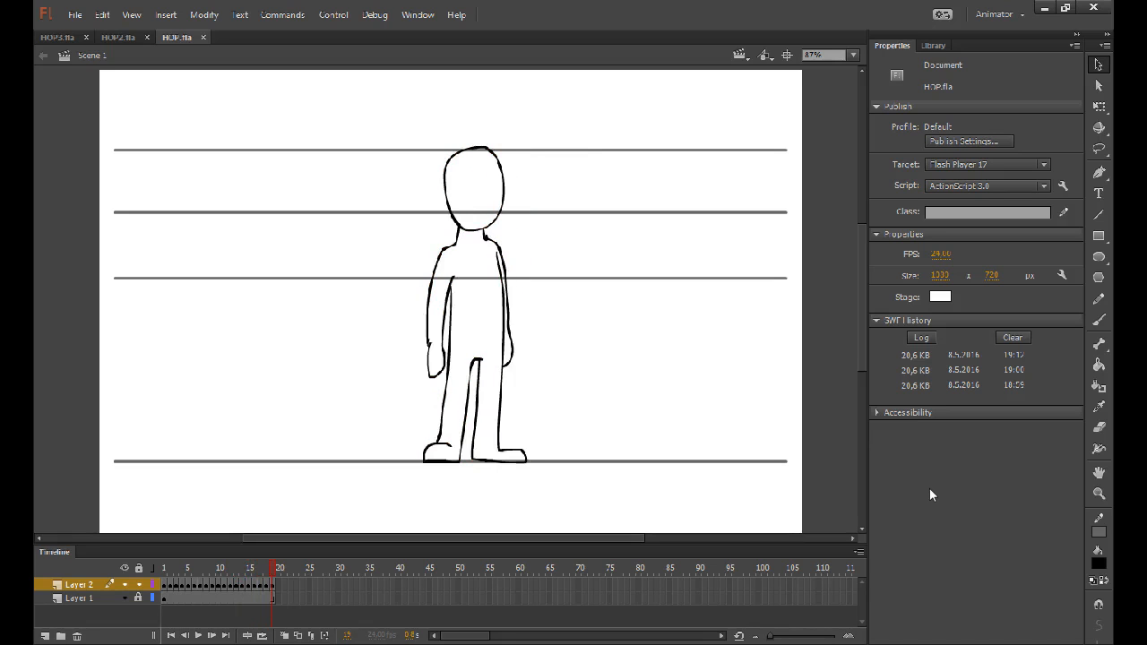
Review the fall and recovery by stepping back from frame 19 and forward to it again, and replay the hop animation.
key("comma")
key("comma")
key("comma")
key("comma")
key("comma")
key("comma")
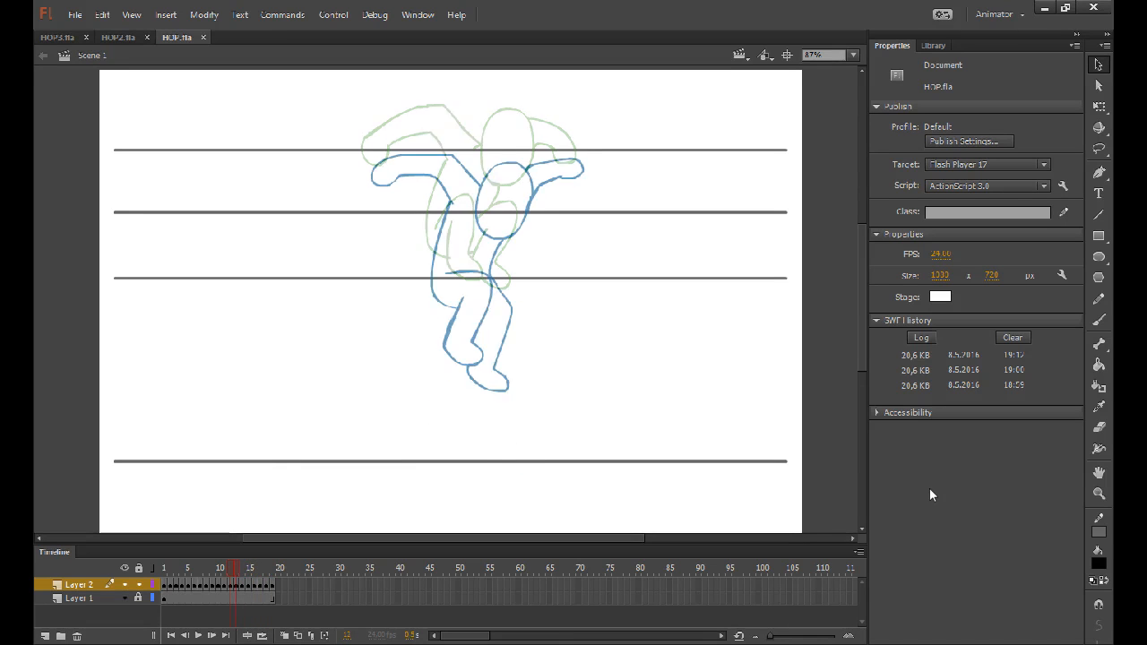
key("period")
key("period")
key("period")
key("period")
key("period")
key("period")
key("Return")
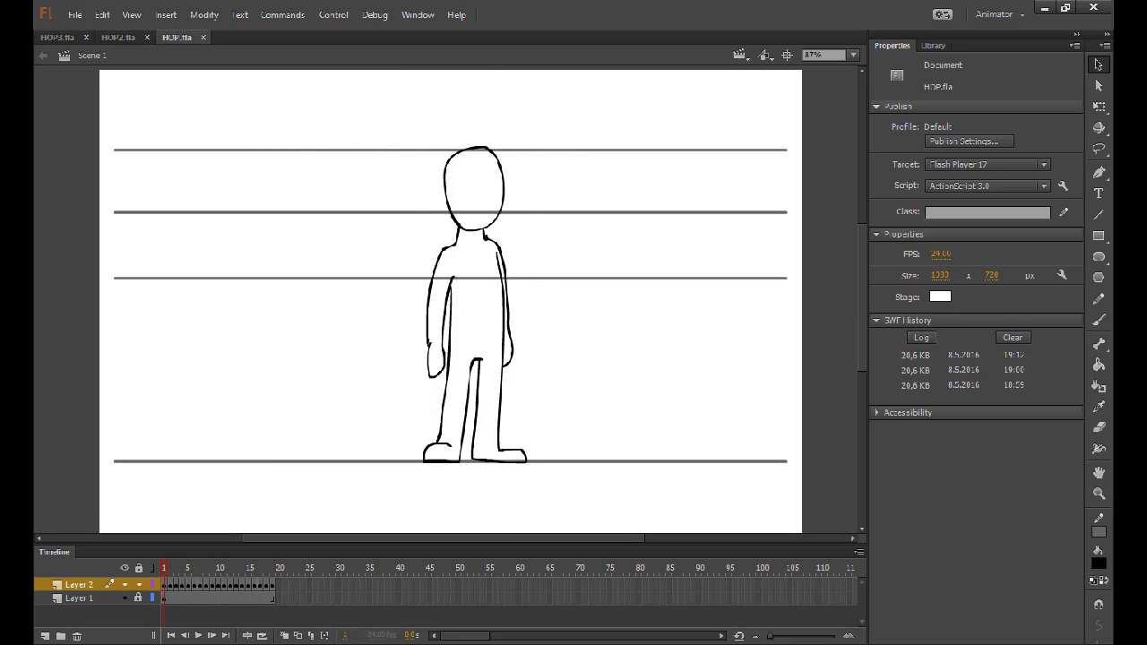
Turn on onion skinning at frame 11 of HOP.fla and narrow its range to one frame on either side.
left_click(284, 636)
left_click(224, 568)
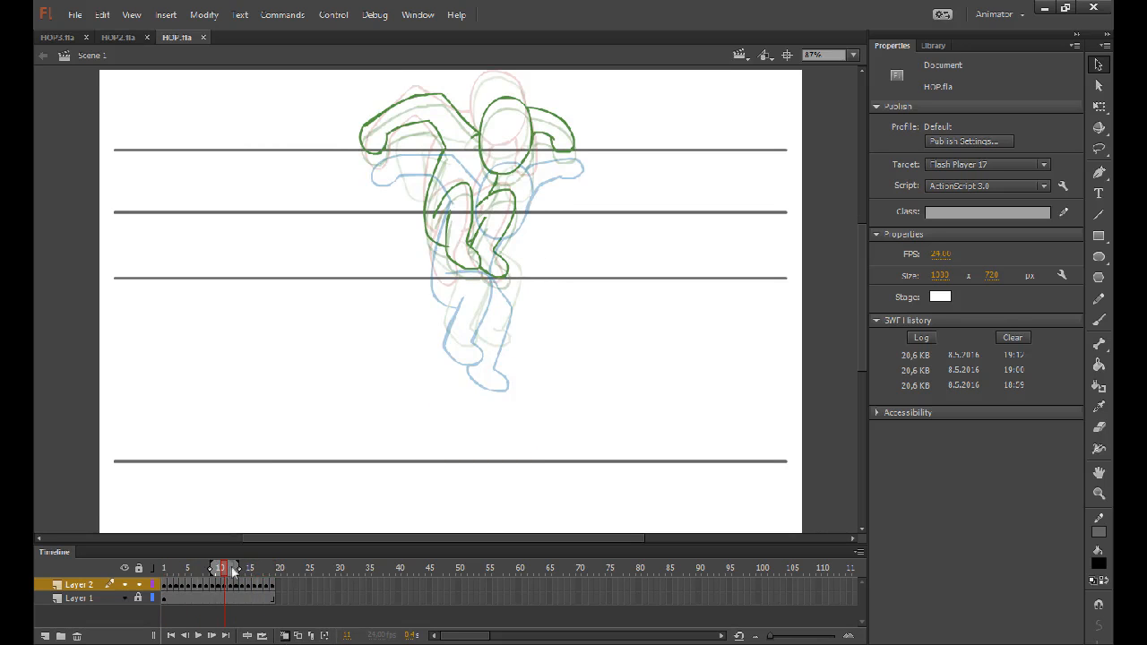
left_click_drag(213, 568, 218, 568)
Examine the overlapping drawings by stepping back from frame 11 to the standing pose in frame 1.
key("comma")
key("comma")
key("comma")
key("comma")
key("comma")
key("comma")
key("comma")
key("comma")
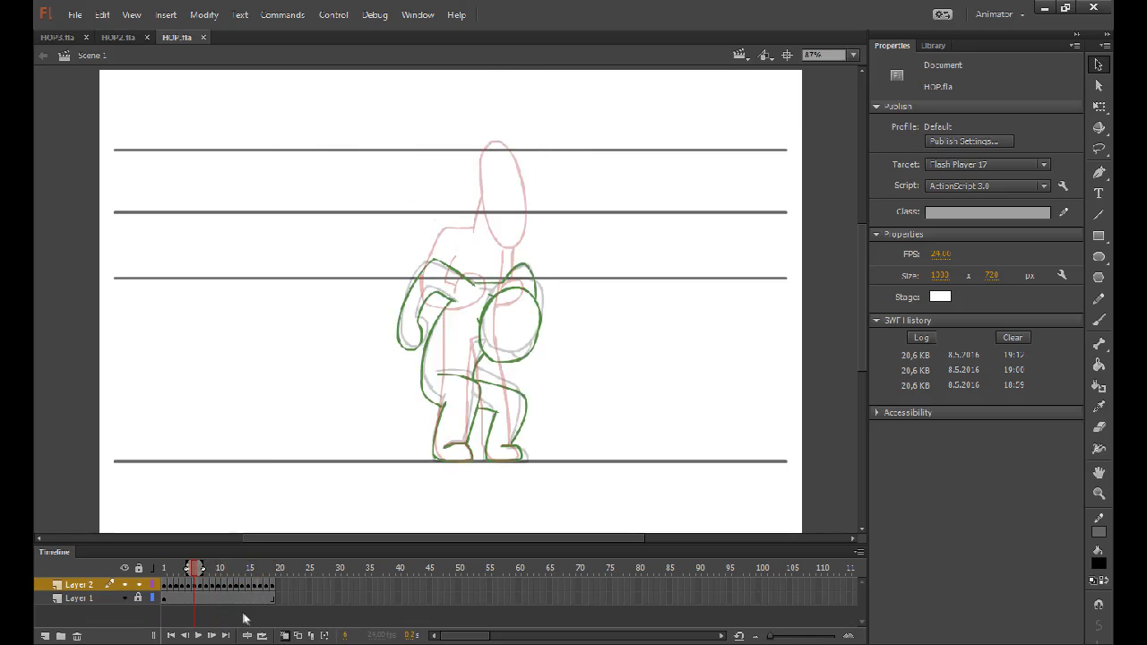
key("comma")
key("comma")
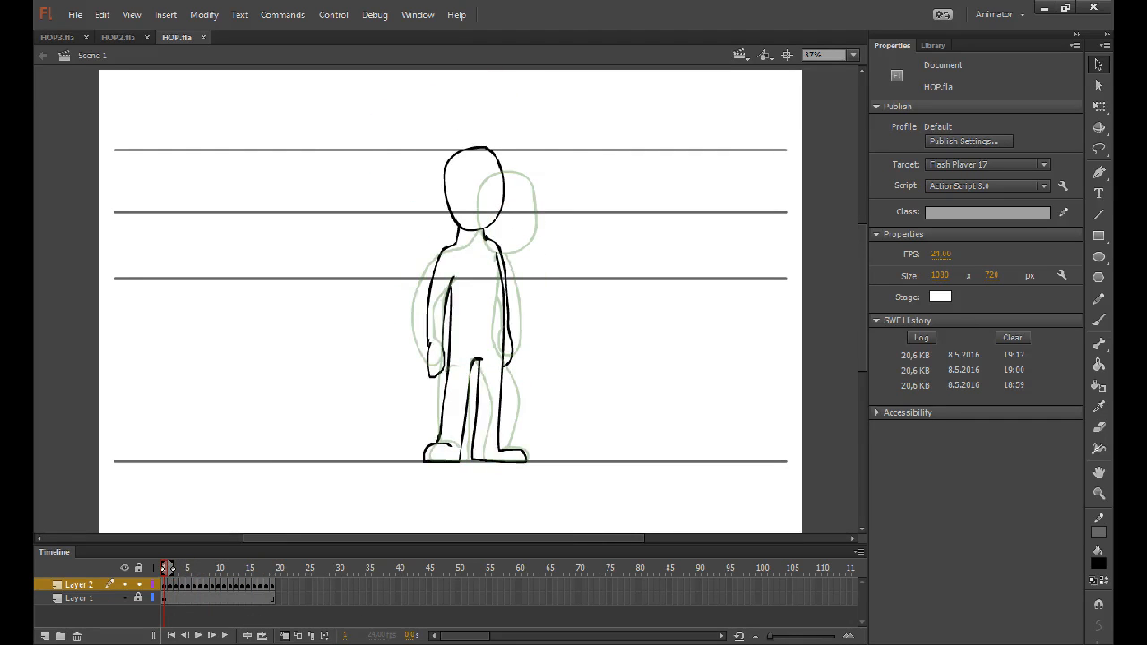
Compare the spacing of the crouch drawings by stepping from frame 1 to frame 5 and back to frame 3.
key("period")
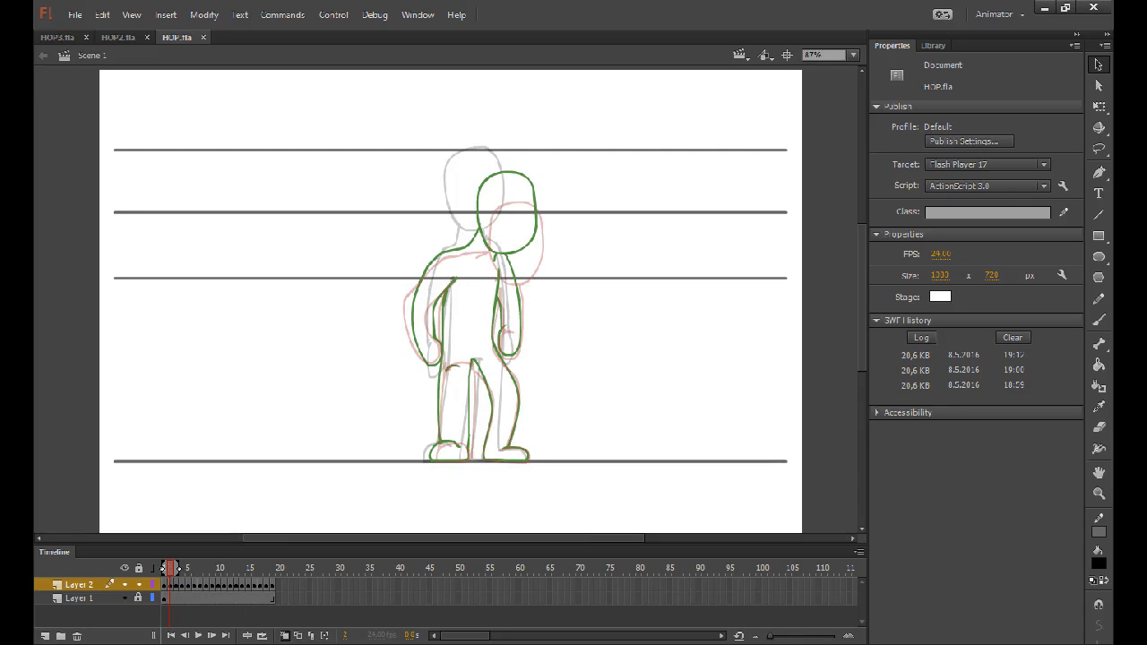
key("period")
key("period")
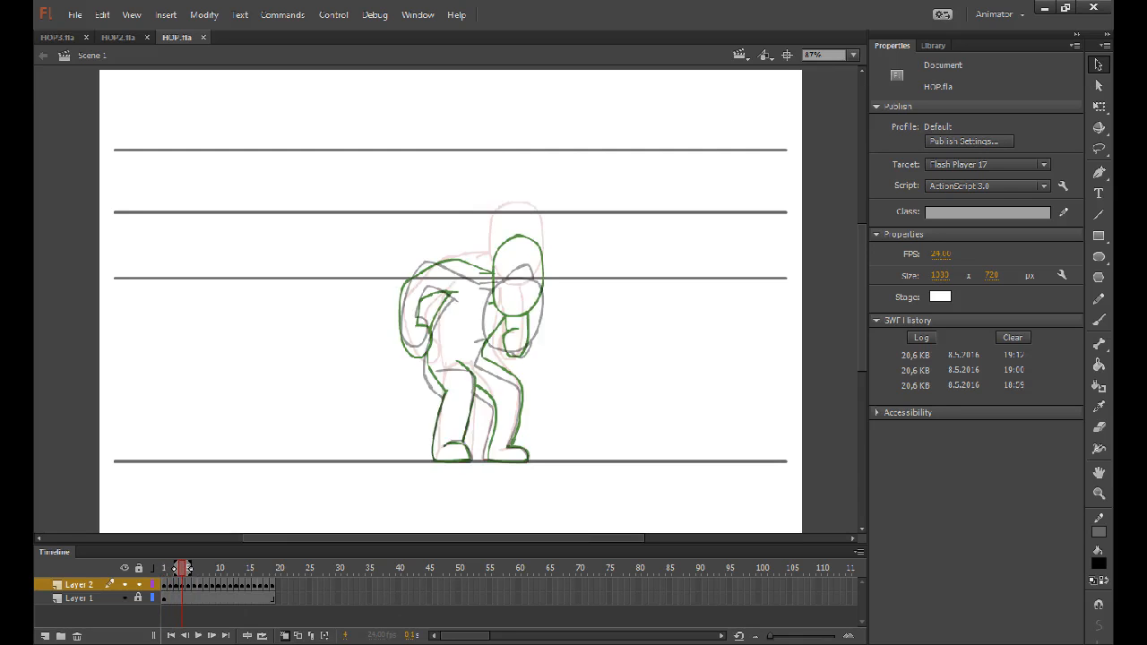
key("period")
key("comma")
key("period")
key("comma")
key("comma")
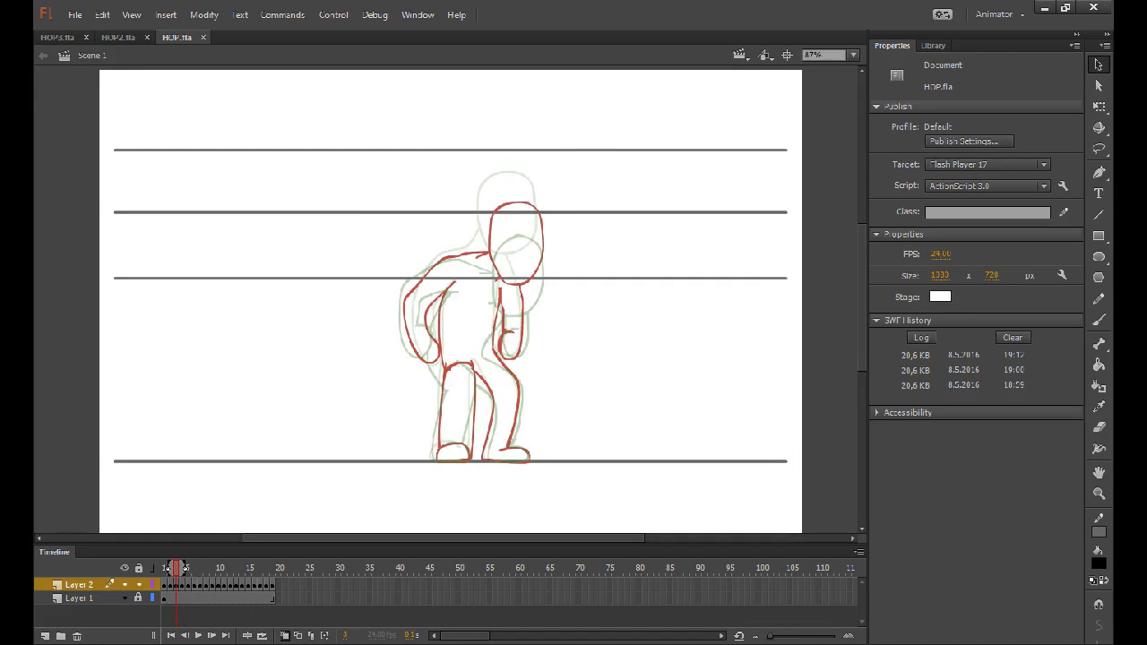
Step through the overlaid crouch, take-off and airborne drawings from frame 3 to frame 12.
key("period")
key("period")
key("period")
key("period")
key("period")
key("period")
key("period")
key("period")
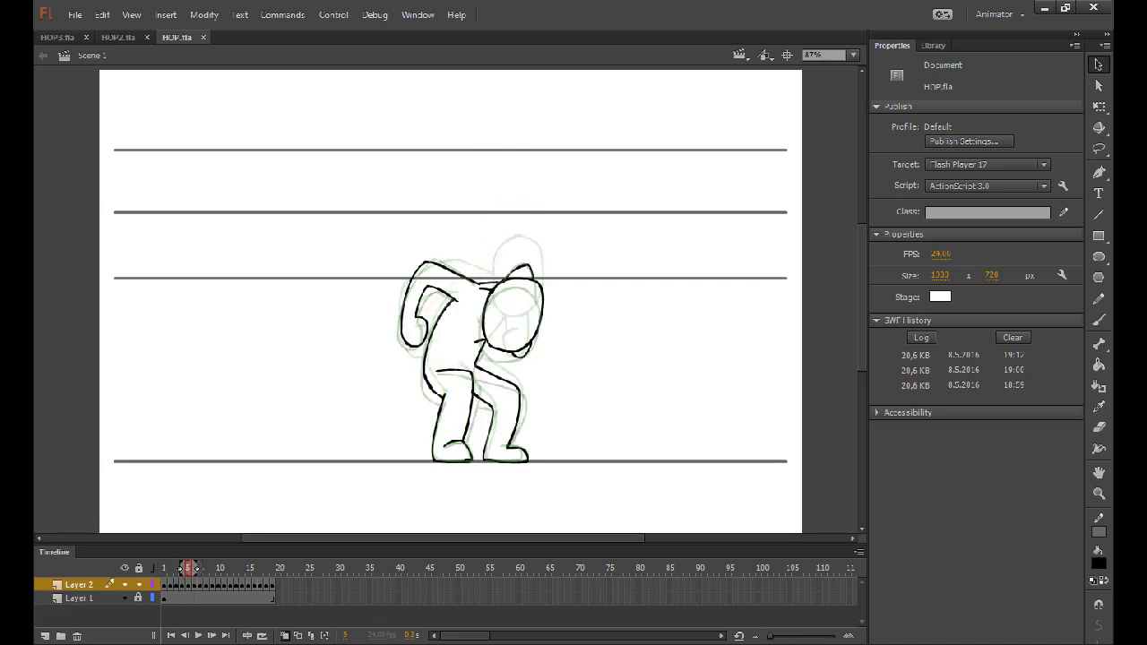
key("period")
key("period")
key("period")
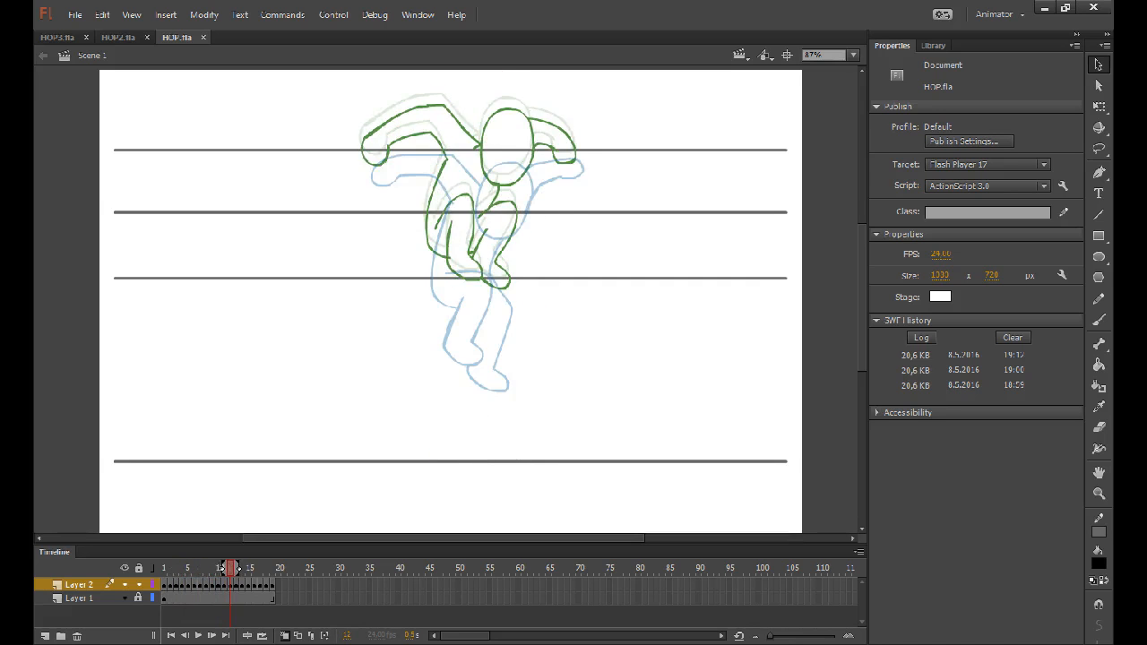
Compare the take-off and airborne drawings by stepping back and forth, ending at frame 8.
key("comma")
key("comma")
key("comma")
key("comma")
key("comma")
key("period")
key("period")
key("period")
key("comma")
key("comma")
key("comma")
key("comma")
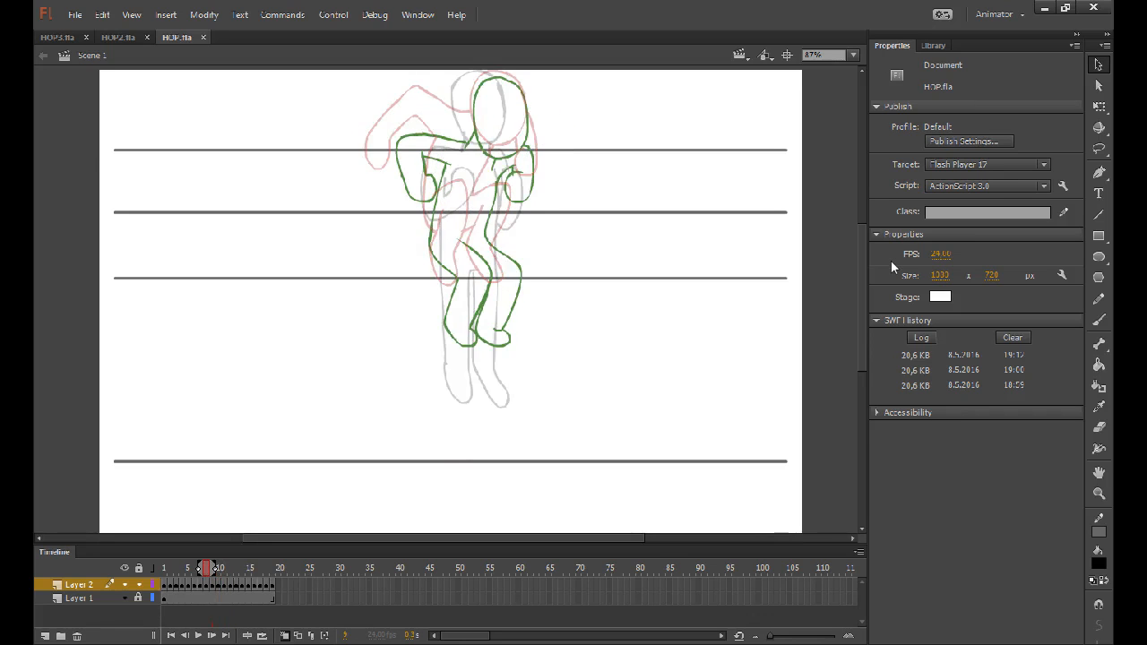
Review the fall, landing and recovery by stepping on to frame 19, and replay the hop animation.
key("period")
key("period")
key("period")
key("period")
key("period")
key("period")
key("period")
key("period")
key("period")
key("period")
key("period")
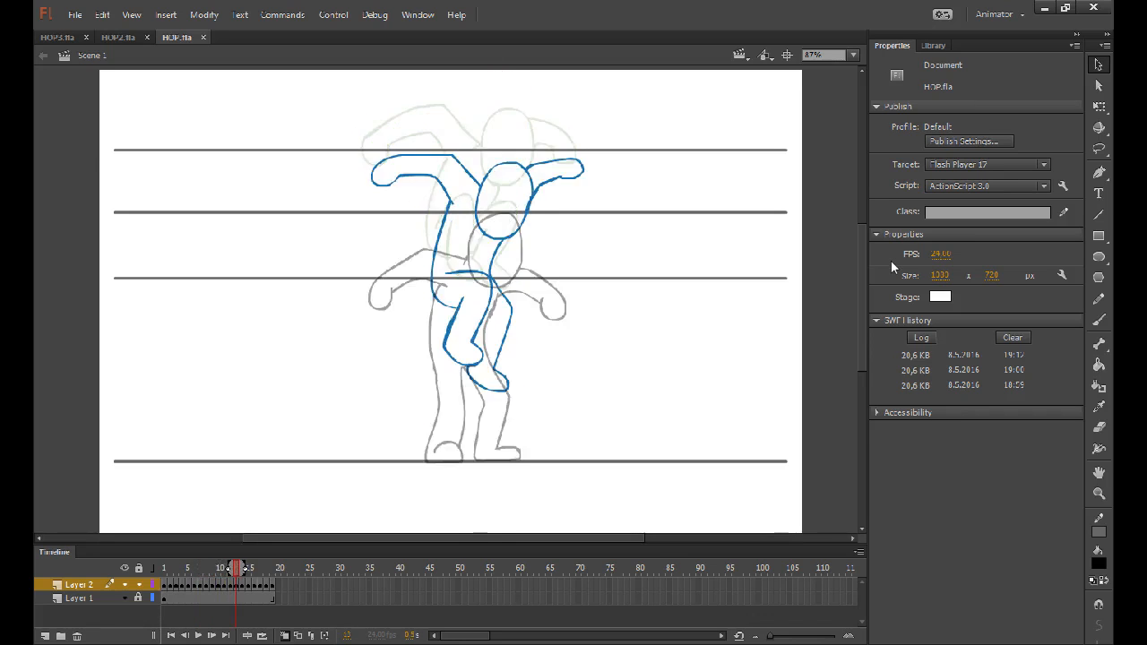
key("period")
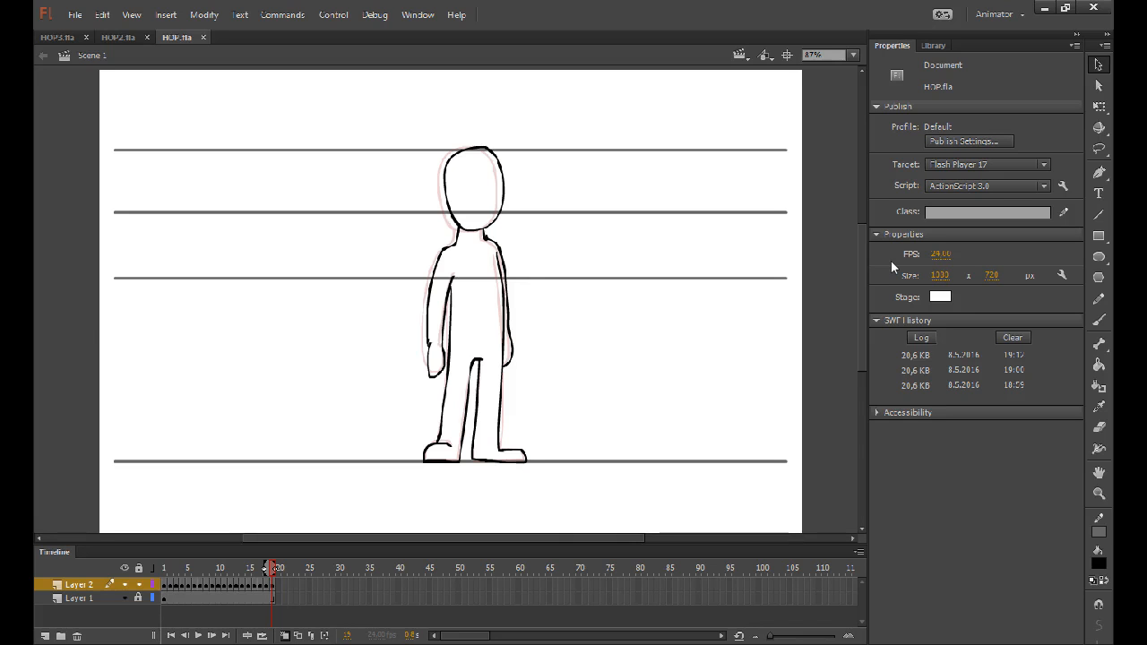
key("Return")
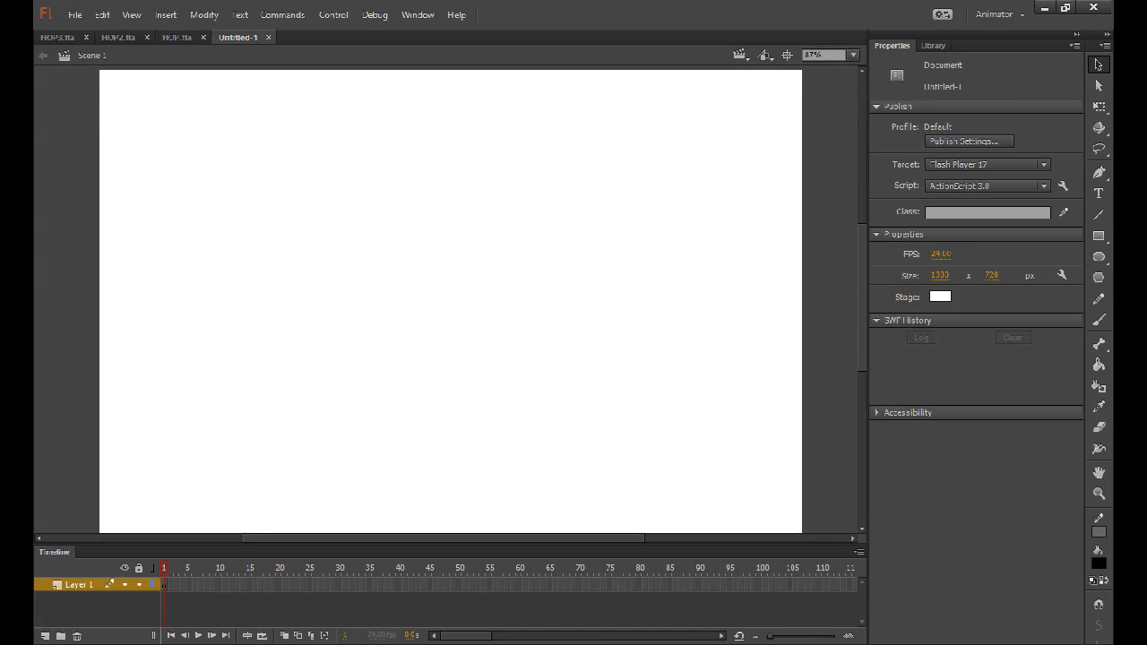
right_click(163, 586)
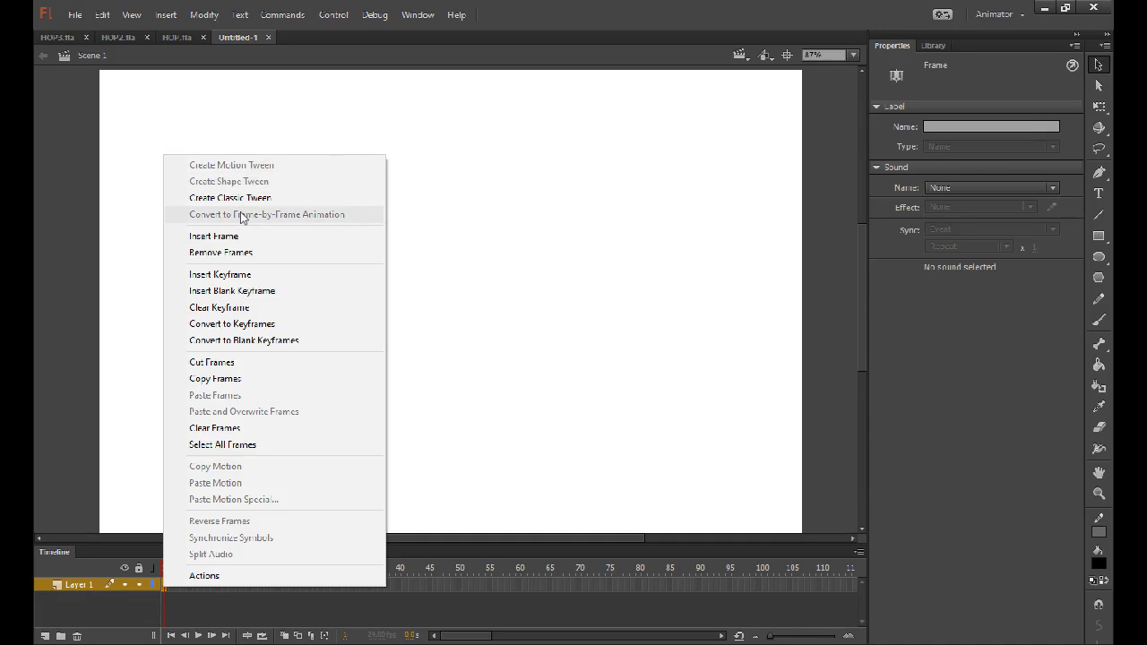
left_click(993, 453)
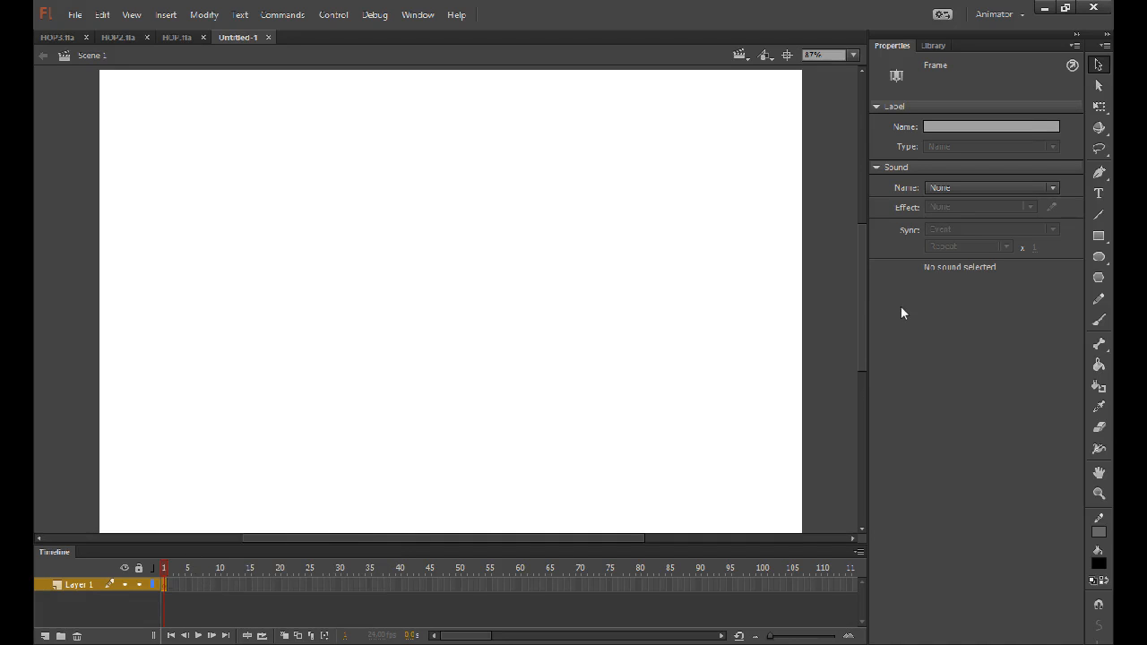
Import the Seabg background image onto the stage of Untitled-1 and align its top edge with the stage at Y 0.
left_click(853, 55)
left_click(847, 72)
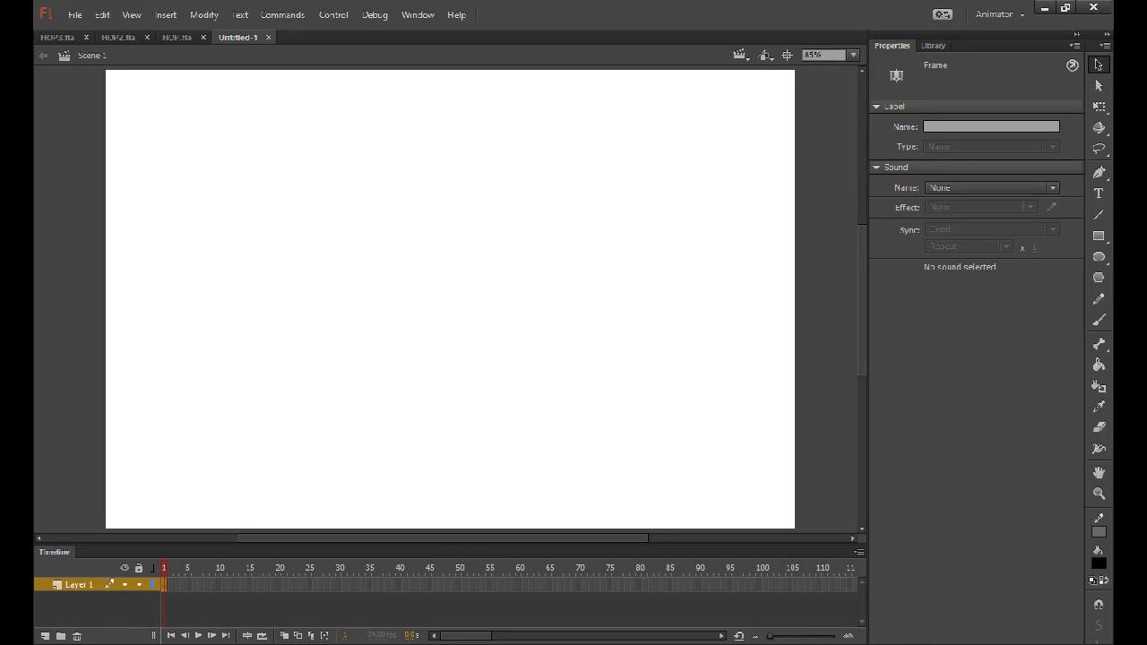
left_click(75, 15)
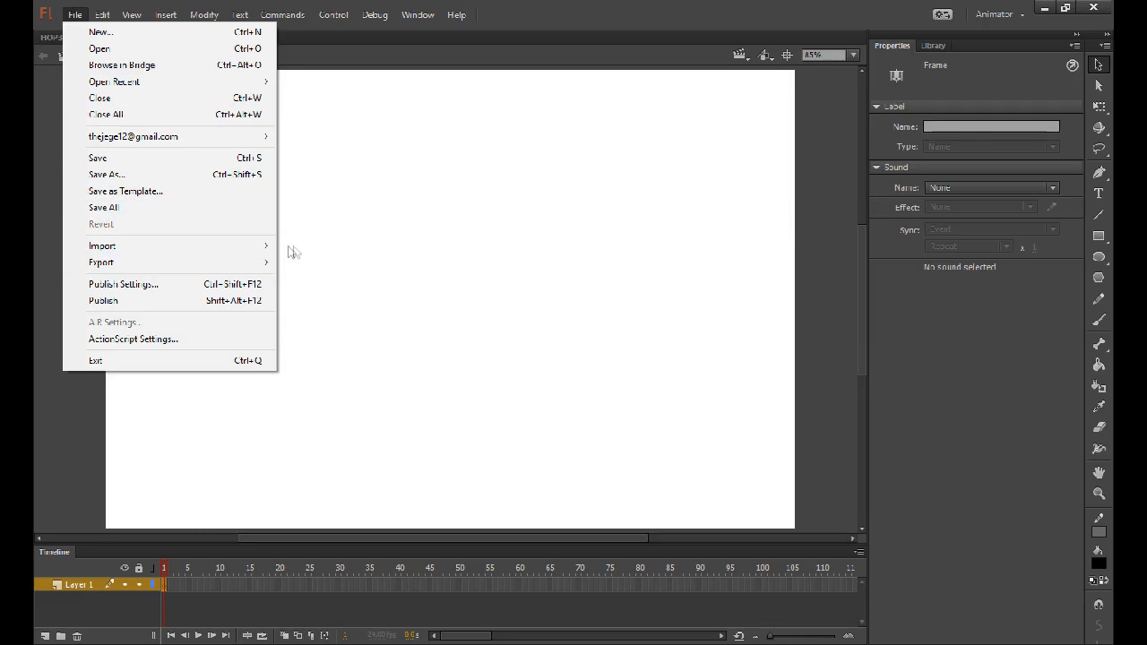
mouse_move(260, 250)
left_click(337, 252)
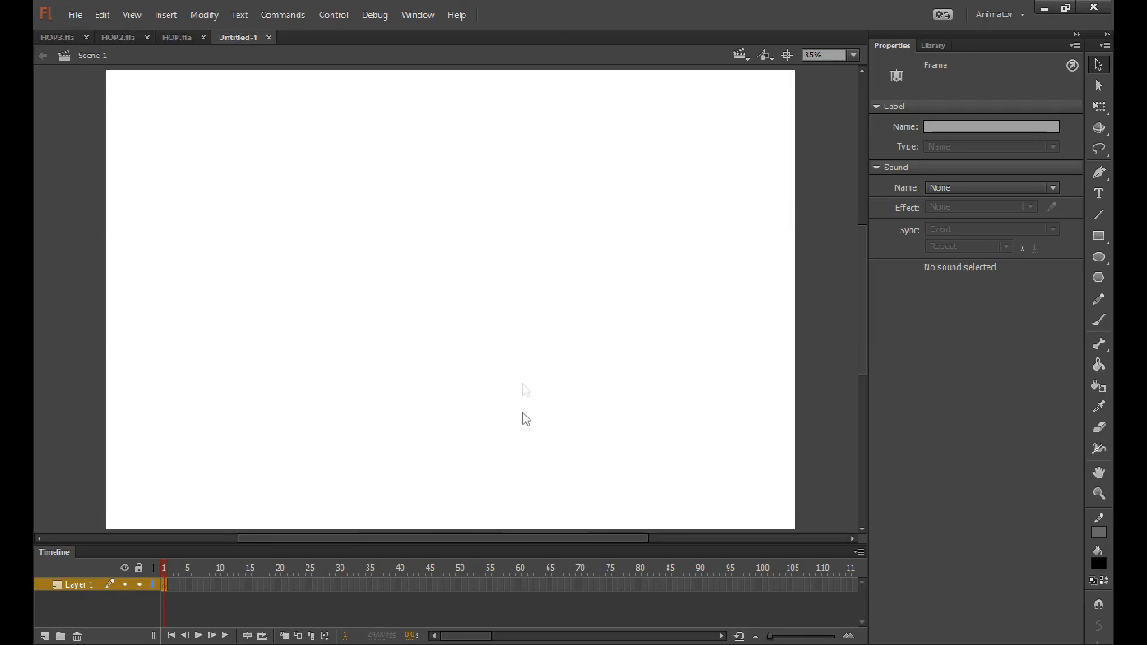
left_click(220, 130)
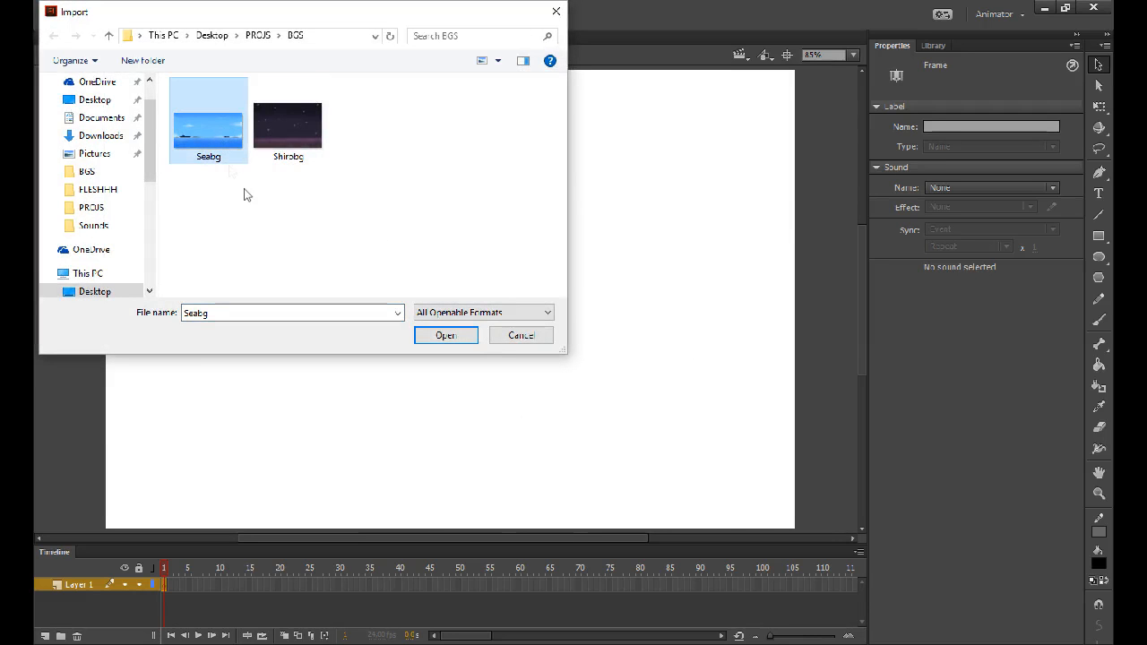
left_click(431, 335)
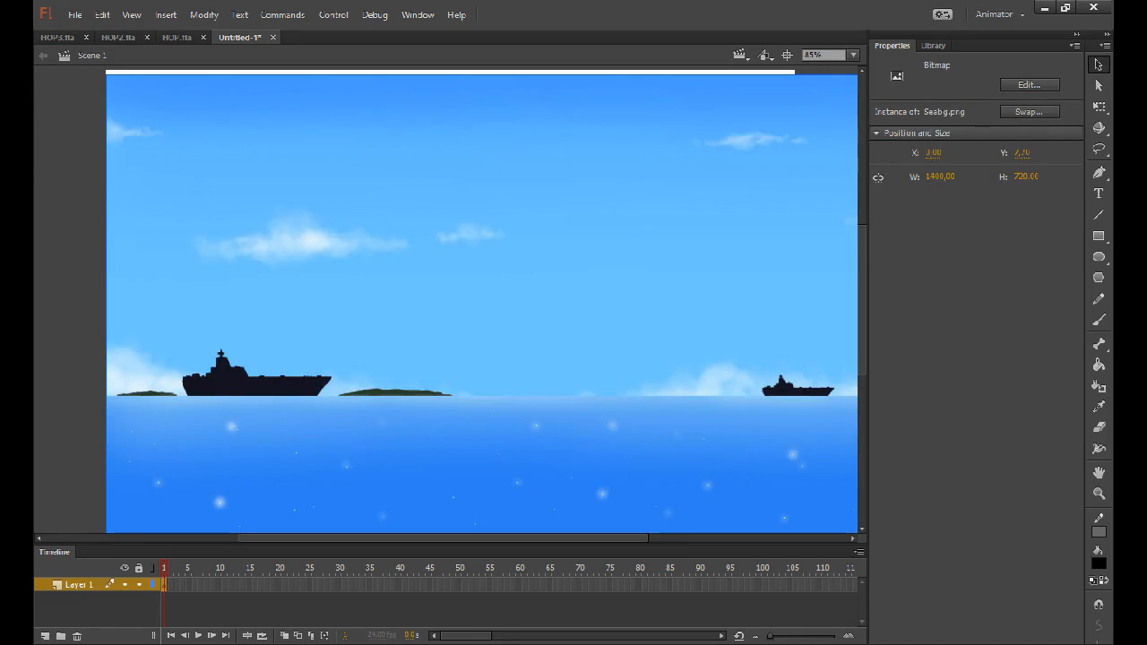
mouse_move(220, 148)
left_mouse_down()
mouse_move(231, 158)
mouse_move(221, 143)
left_mouse_up()
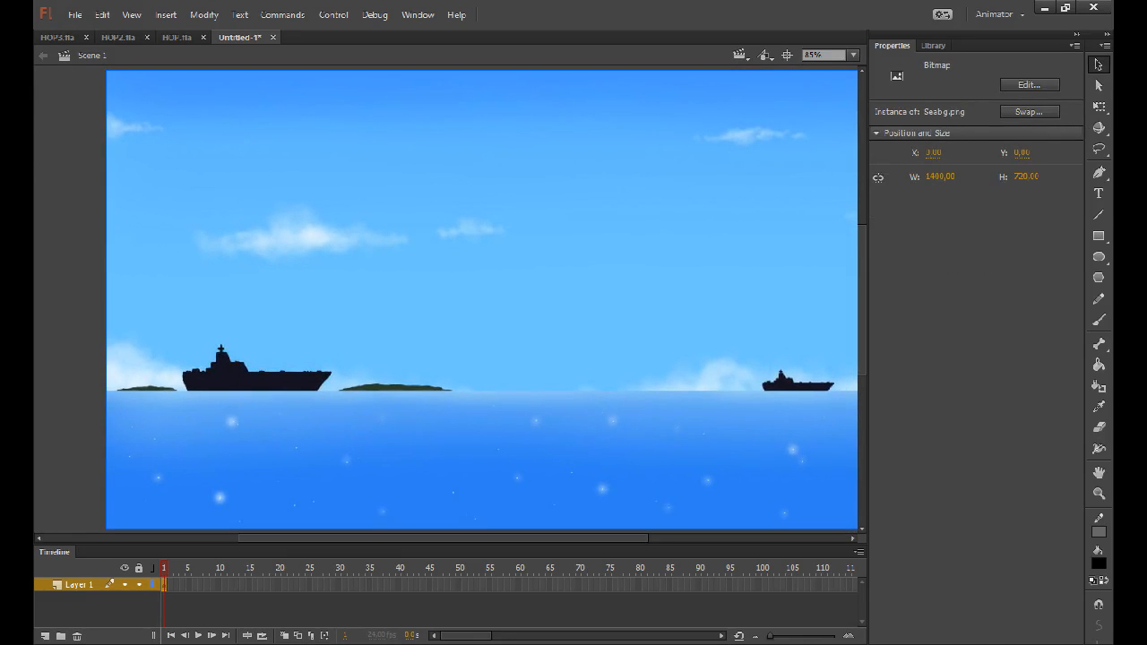
Display Layer 1 as outlines at 50% zoom to show the background image extending beyond the stage.
left_click(853, 55)
left_click(834, 102)
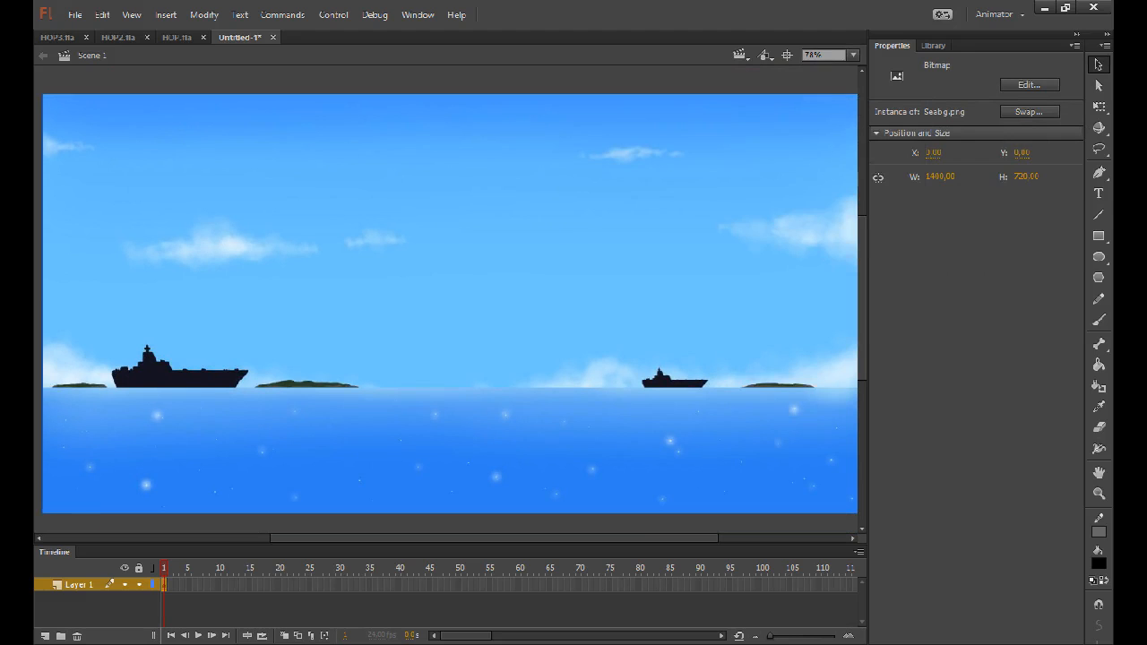
left_click(154, 584)
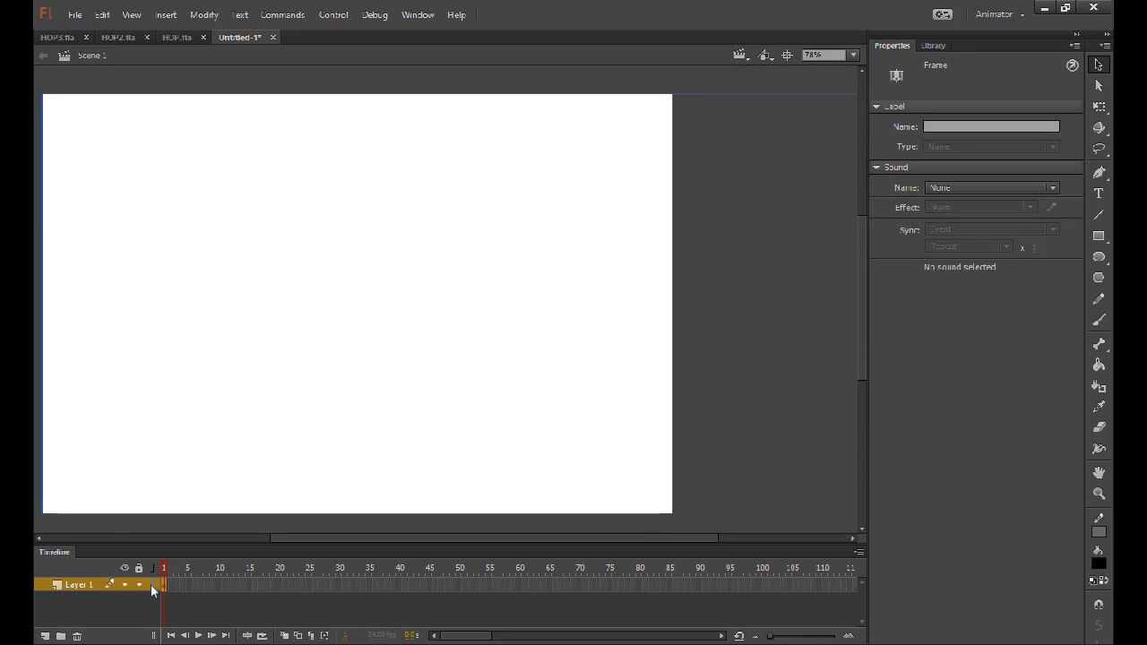
left_click(151, 584)
left_click(152, 585)
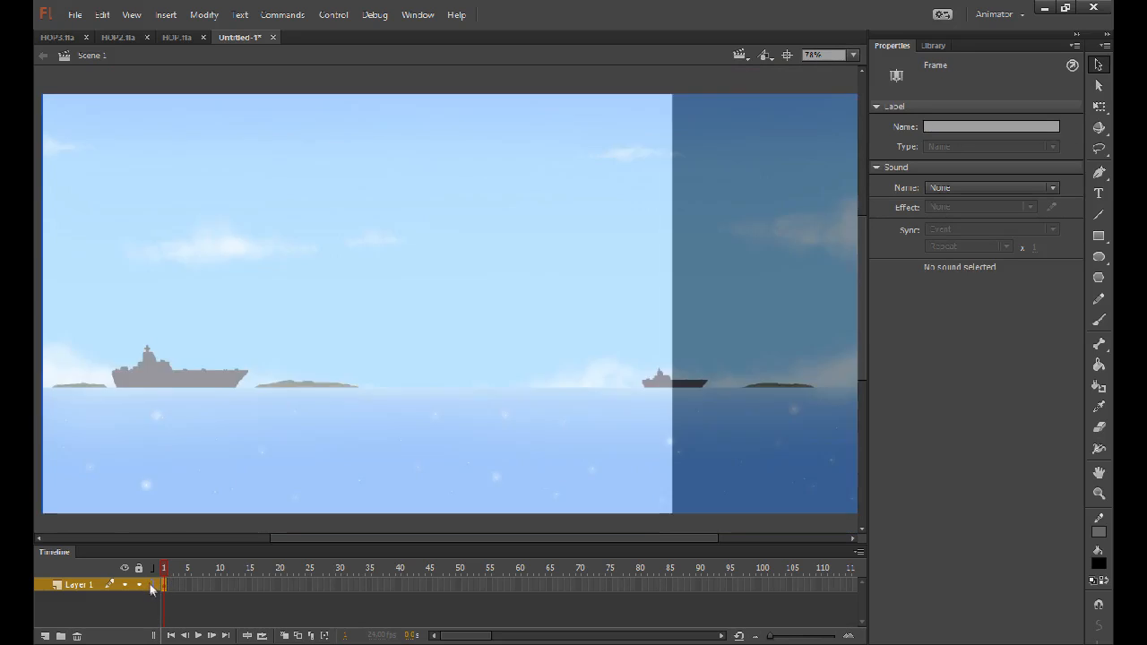
left_click(853, 55)
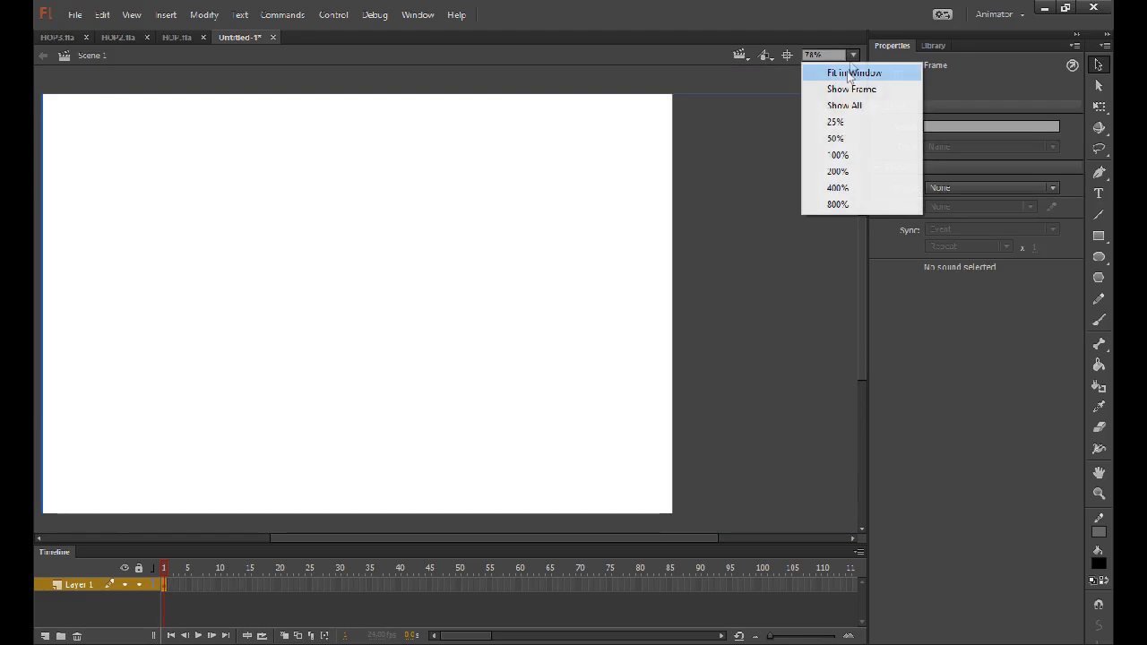
left_click(834, 138)
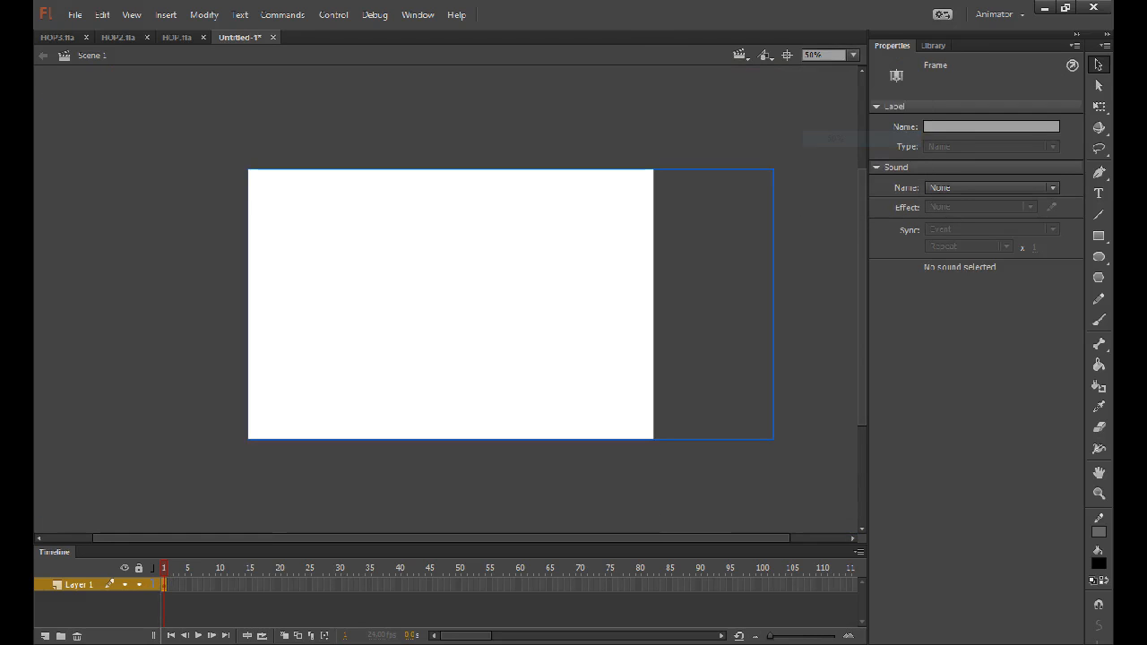
left_click(152, 585)
left_click(152, 585)
Try to enlarge the outlined background image from its upper corner with Free Transform.
left_click(1100, 108)
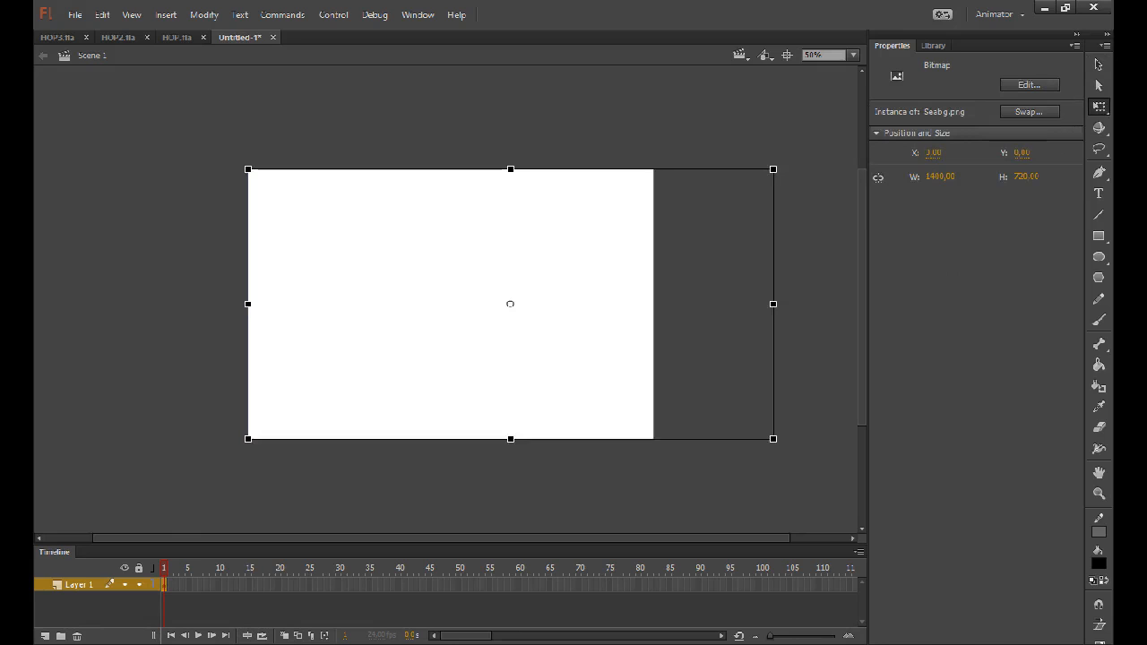
left_click(1099, 65)
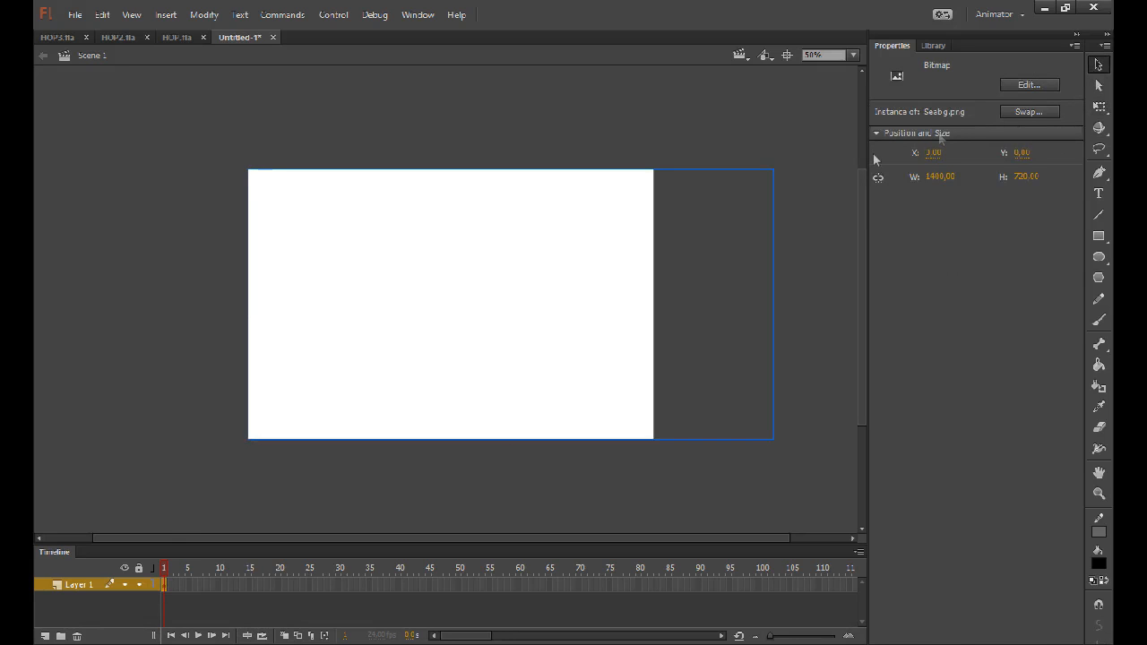
left_click(1100, 107)
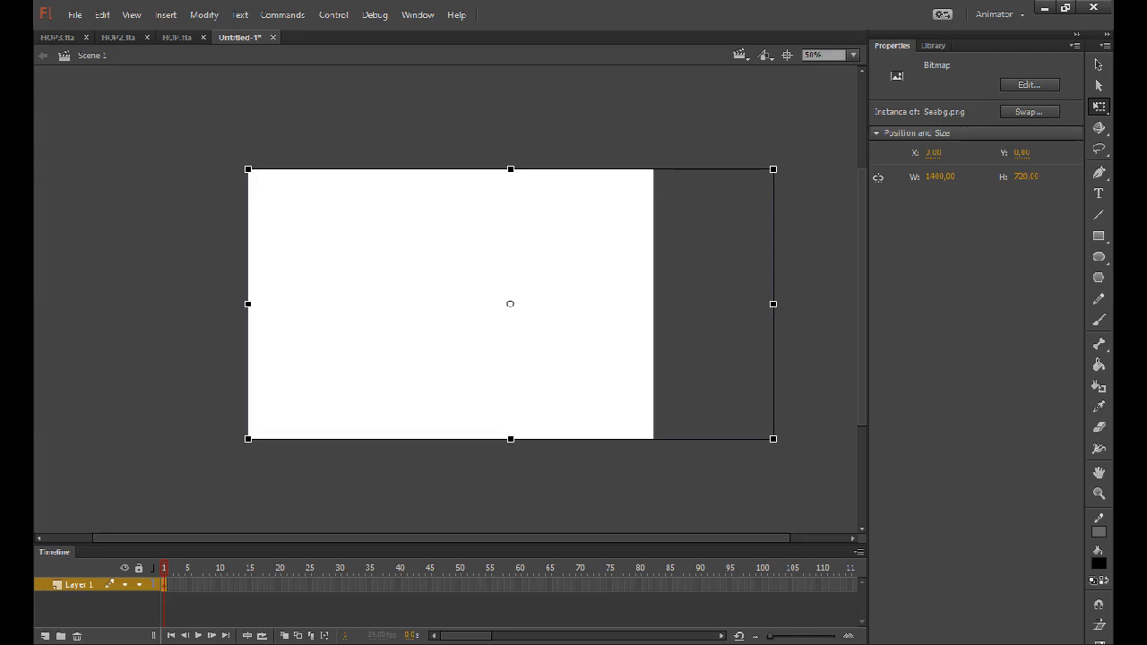
left_click_drag(248, 169, 230, 120)
key("ctrl+z")
Insert a keyframe at frame 2 and shift the background left to X about -320, aligning its right edge with the stage.
key("F6")
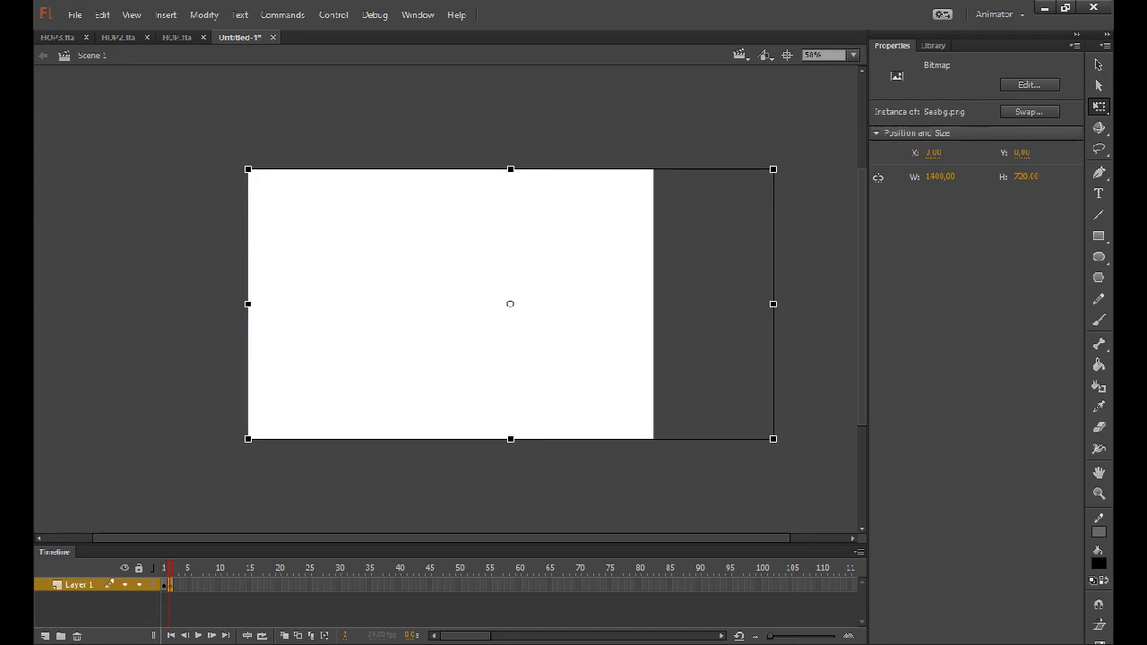
left_click_drag(652, 252, 529, 252)
left_click(528, 126)
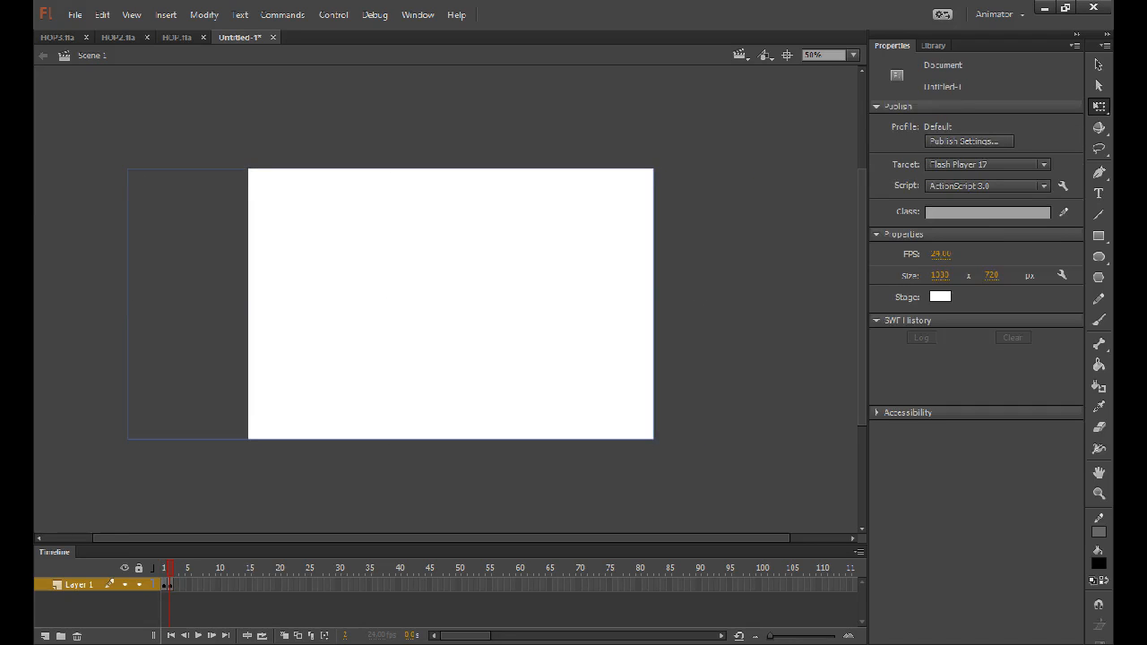
left_click_drag(692, 133, 615, 476)
left_click(616, 480)
left_click_drag(690, 109, 606, 526)
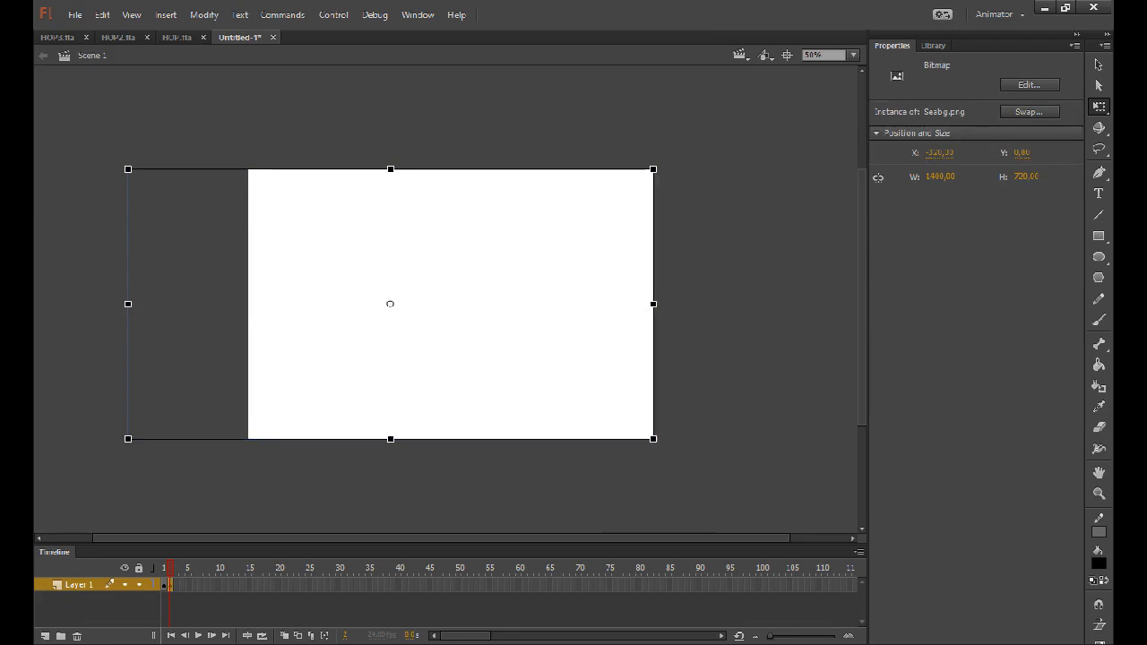
left_click(607, 525)
Compare the background's start and end positions by stepping between frames 1 and 2.
key("comma")
key("period")
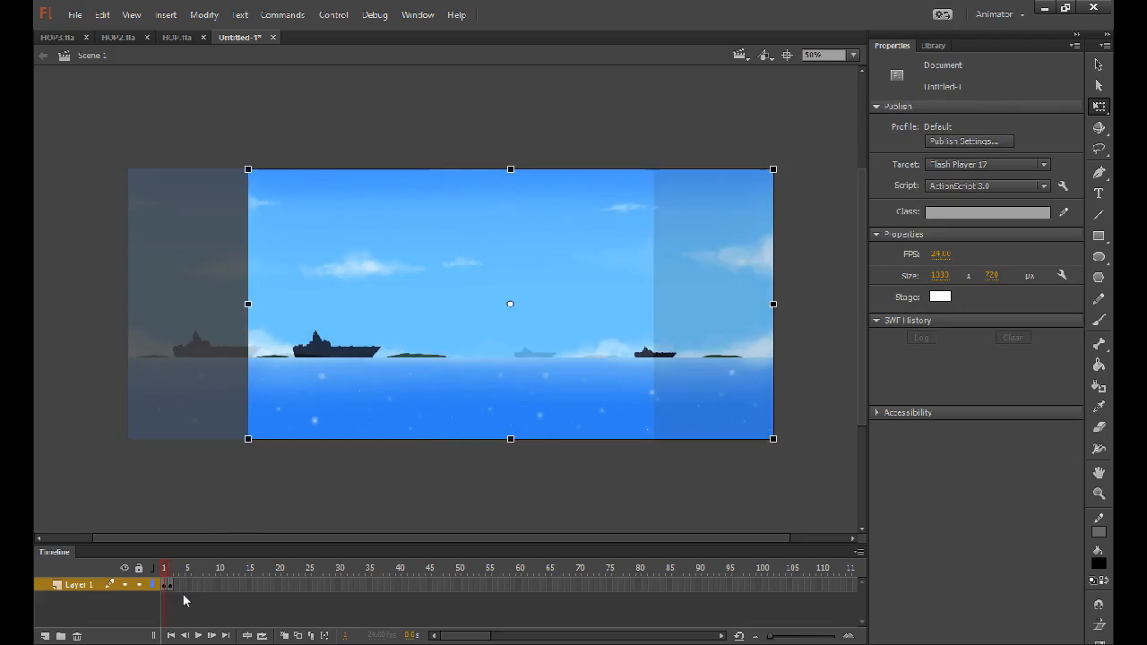
key("comma")
key("comma")
key("period")
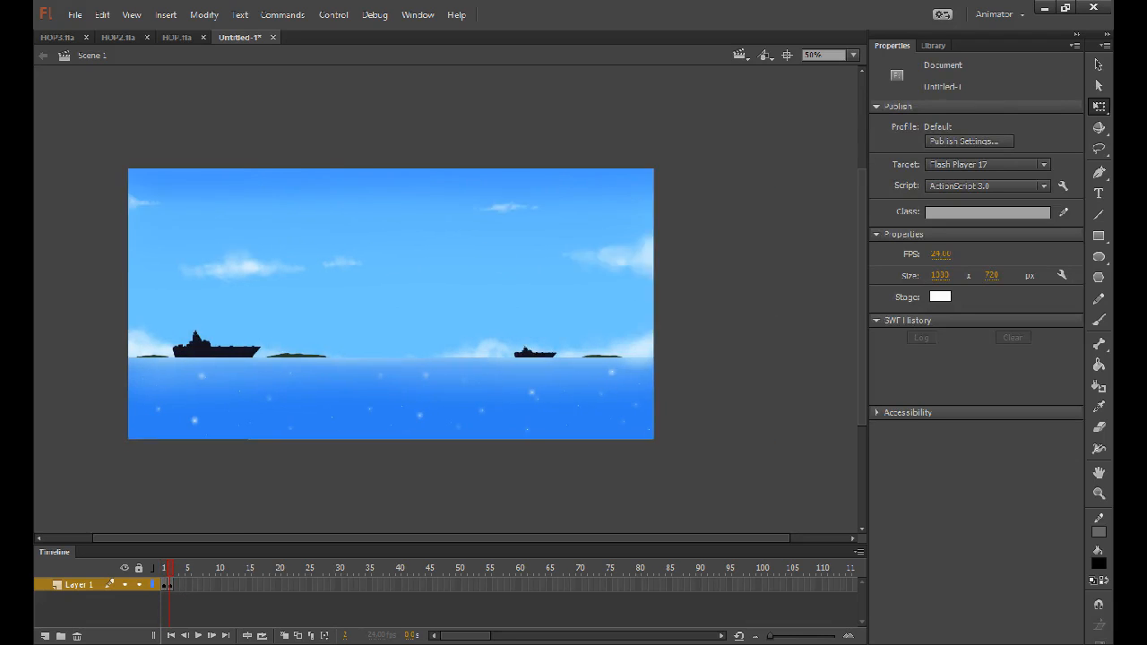
key("comma")
key("period")
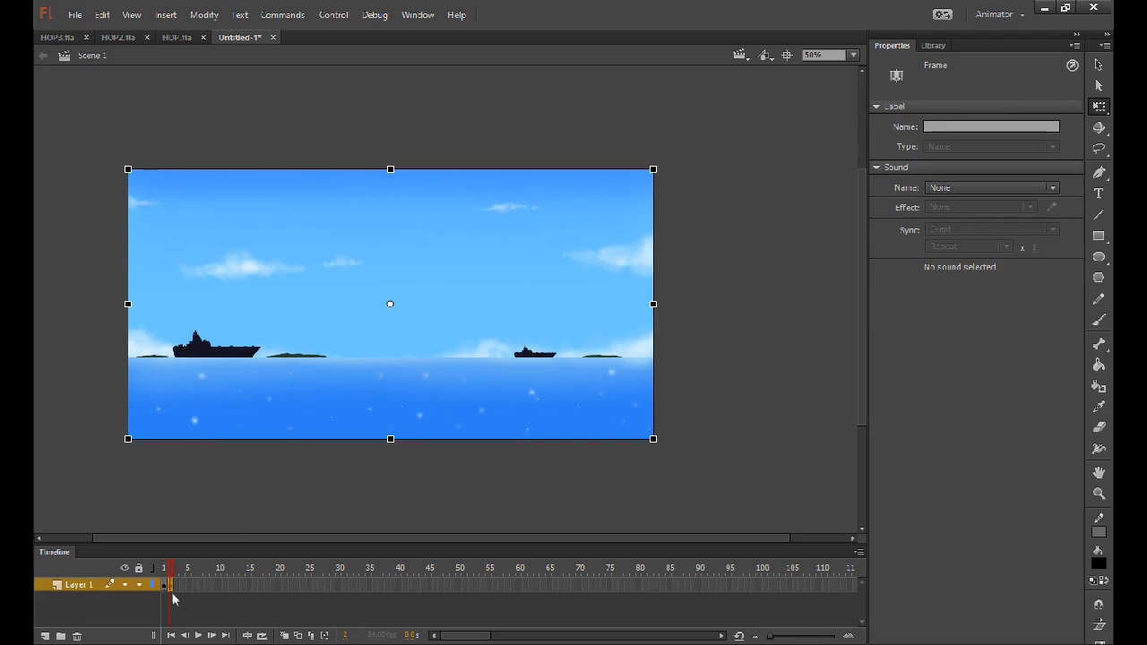
Move the background's end keyframe on Layer 1 out to frame 70.
left_click(174, 592)
right_click(255, 525)
left_click(168, 582)
left_click(217, 584)
key("F5")
left_click(241, 584)
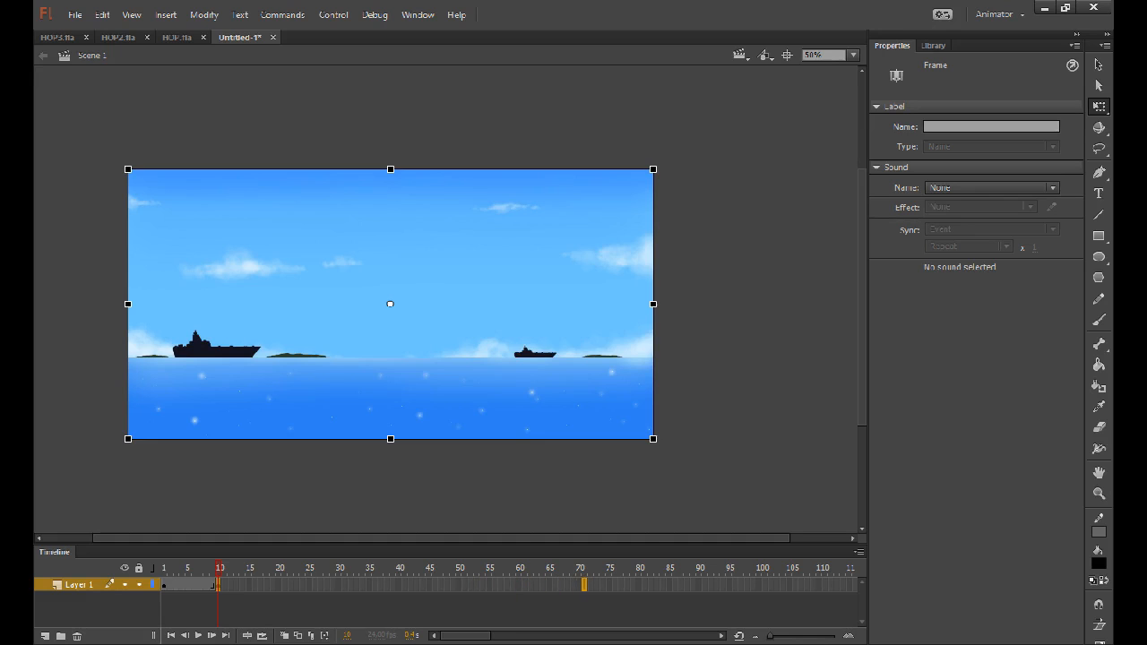
left_click(579, 584)
key("F5")
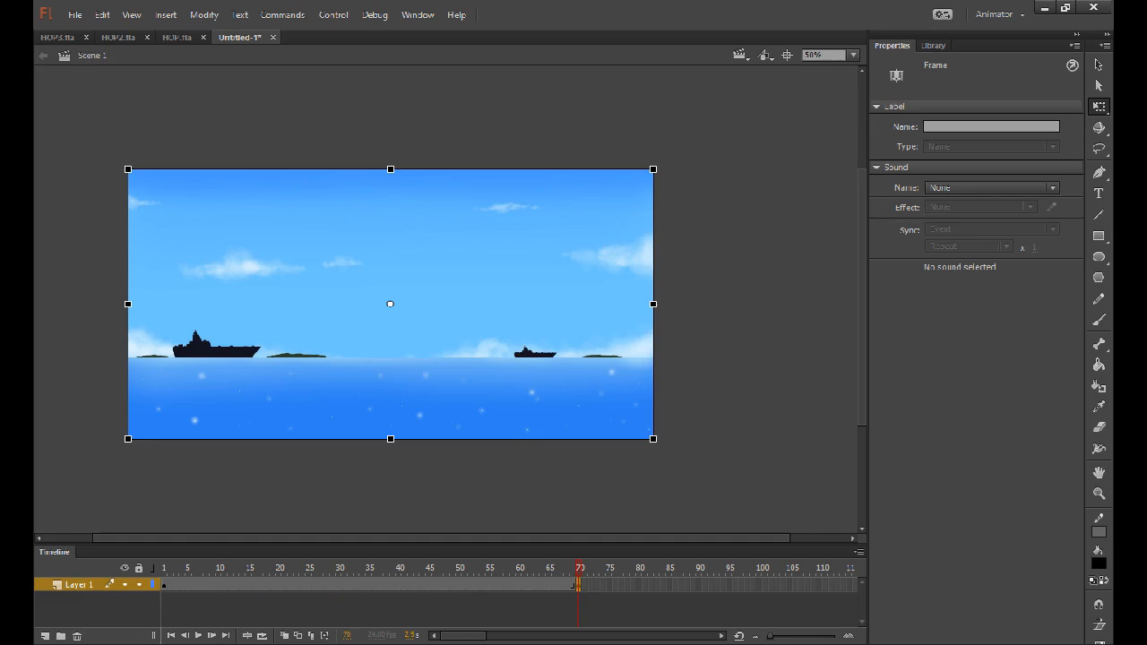
Create a classic tween between the keyframes at frames 1 and 70 of Layer 1.
left_click(462, 584)
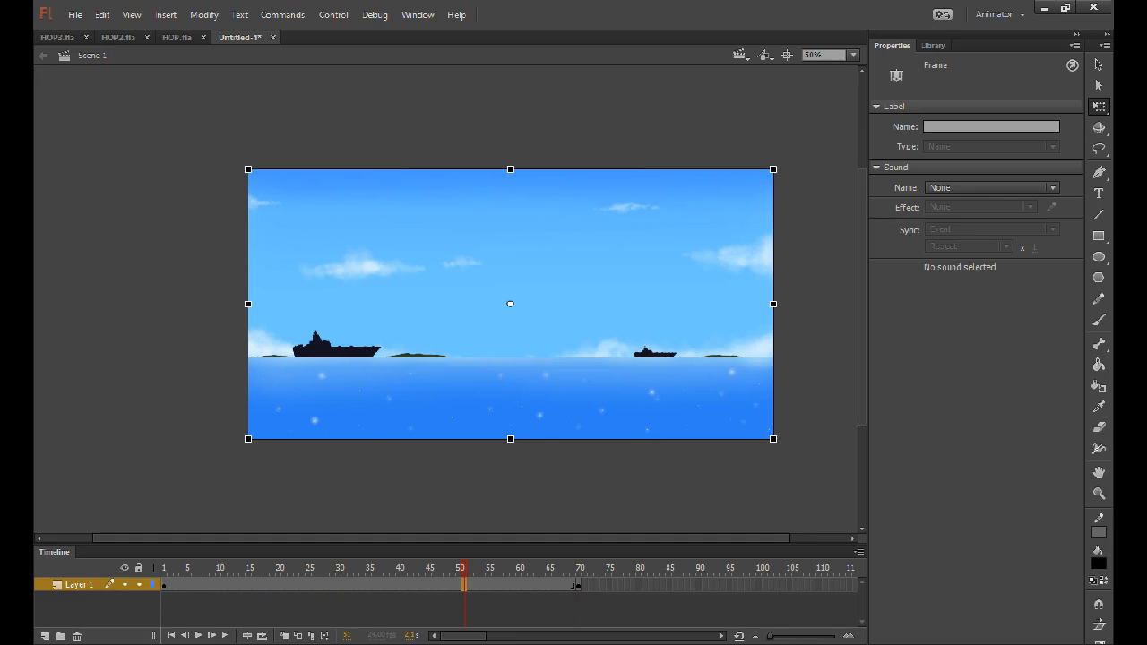
right_click(423, 584)
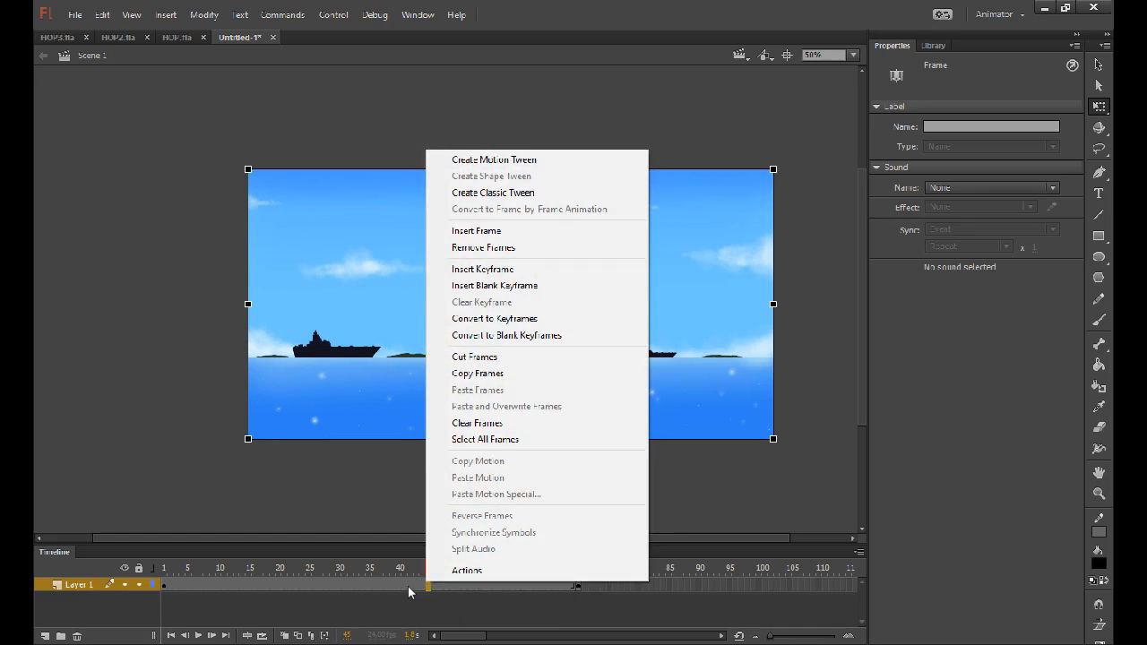
left_click(409, 585)
right_click(416, 585)
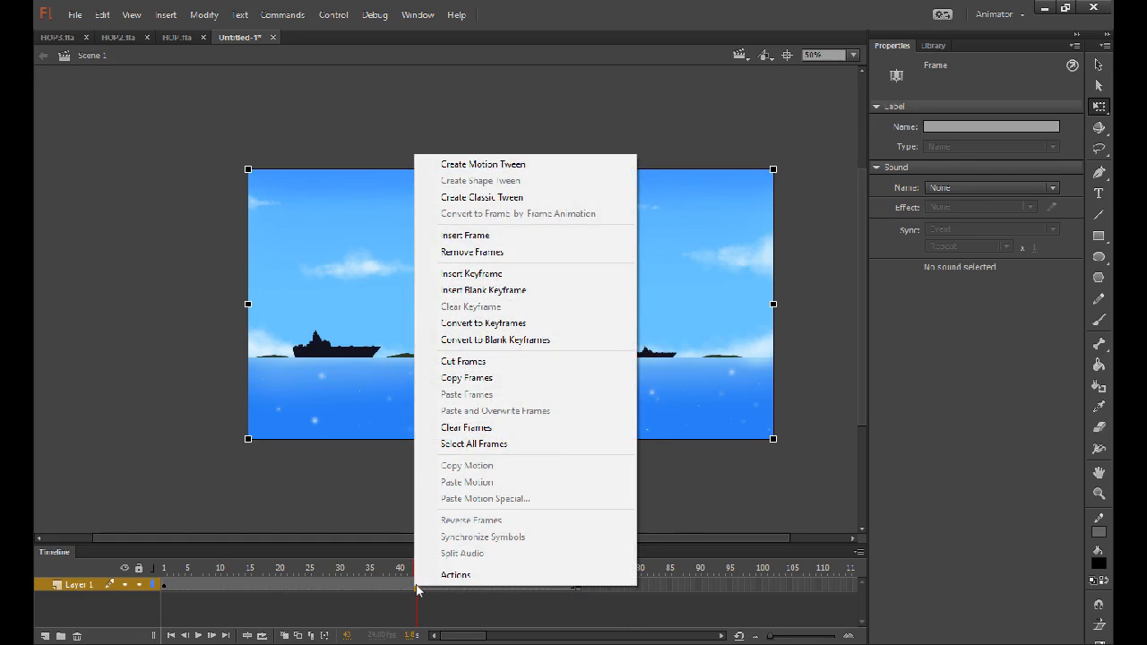
left_click(492, 198)
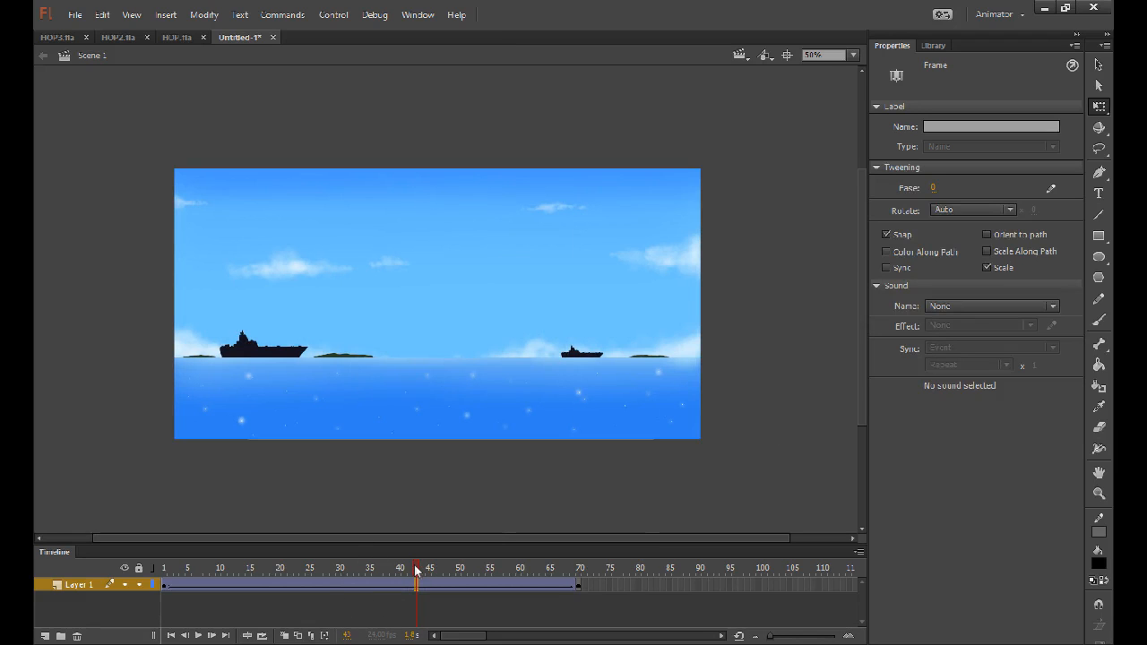
Scrub back to frame 1 and play the background tween on the stage, showing the full frame.
left_click_drag(416, 570, 181, 616)
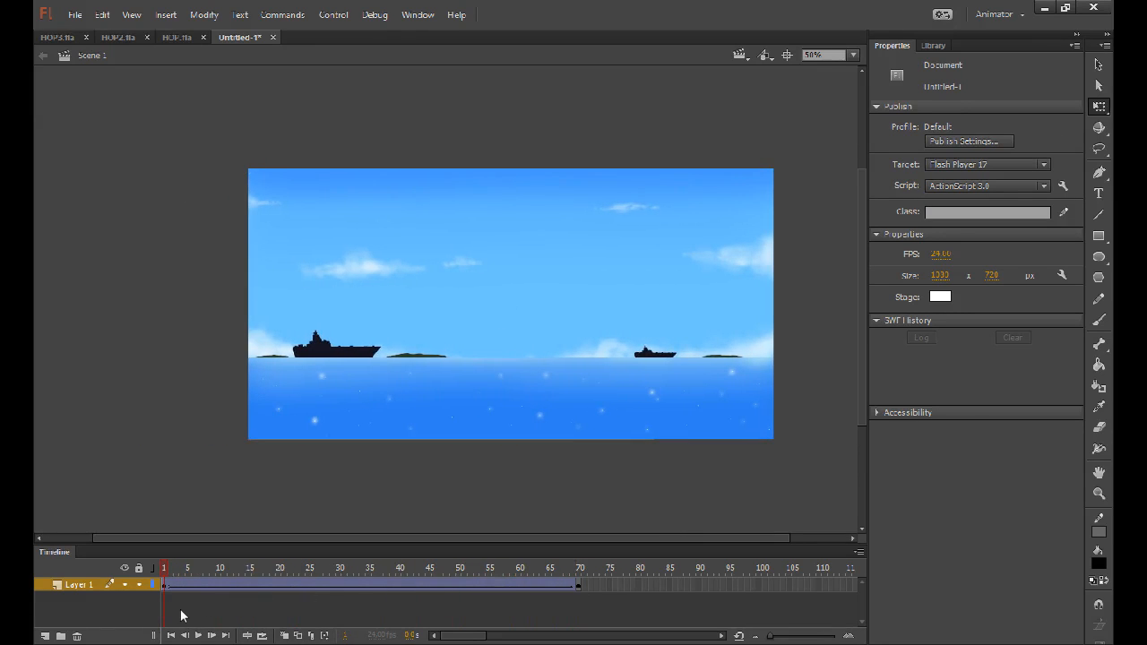
key("Return")
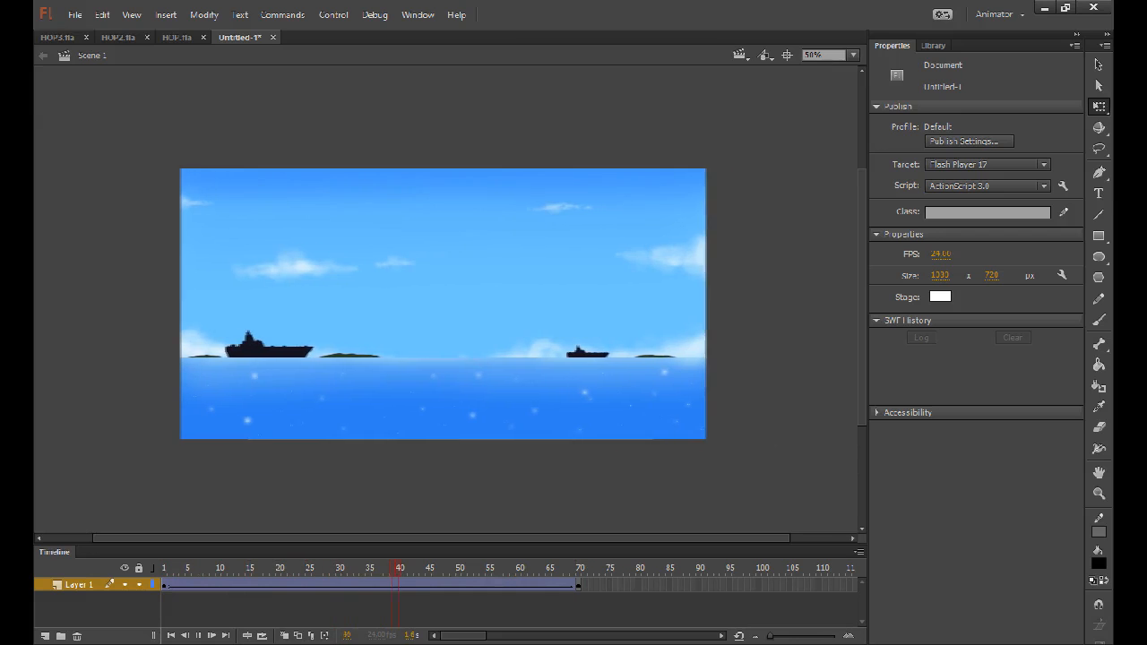
left_click(852, 54)
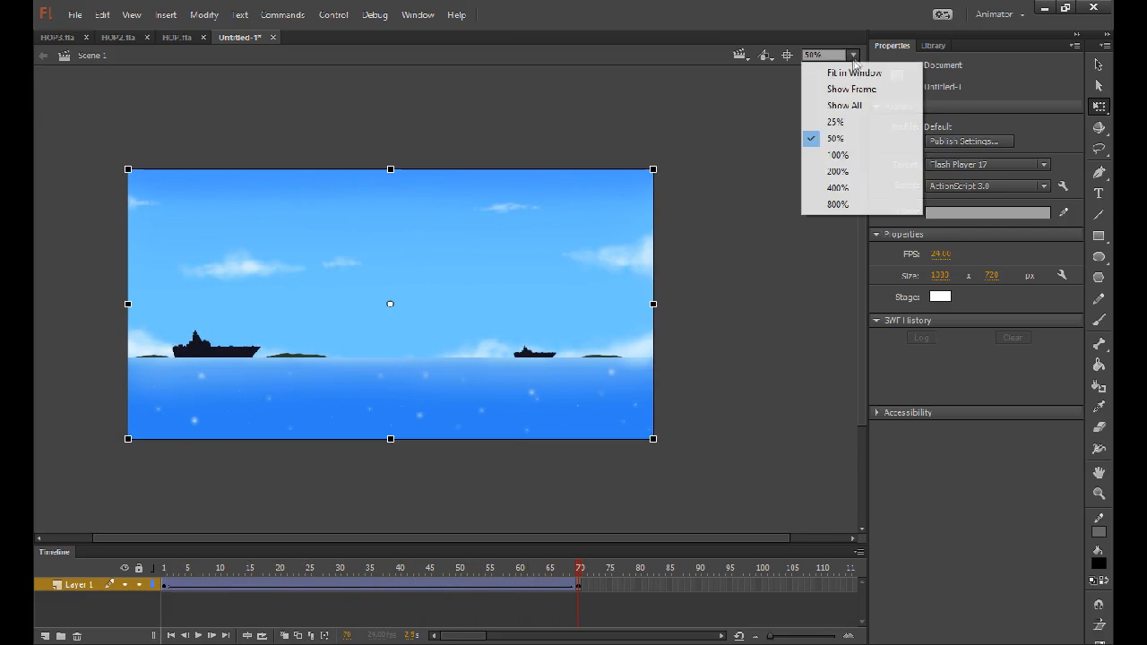
left_click(851, 89)
key("Return")
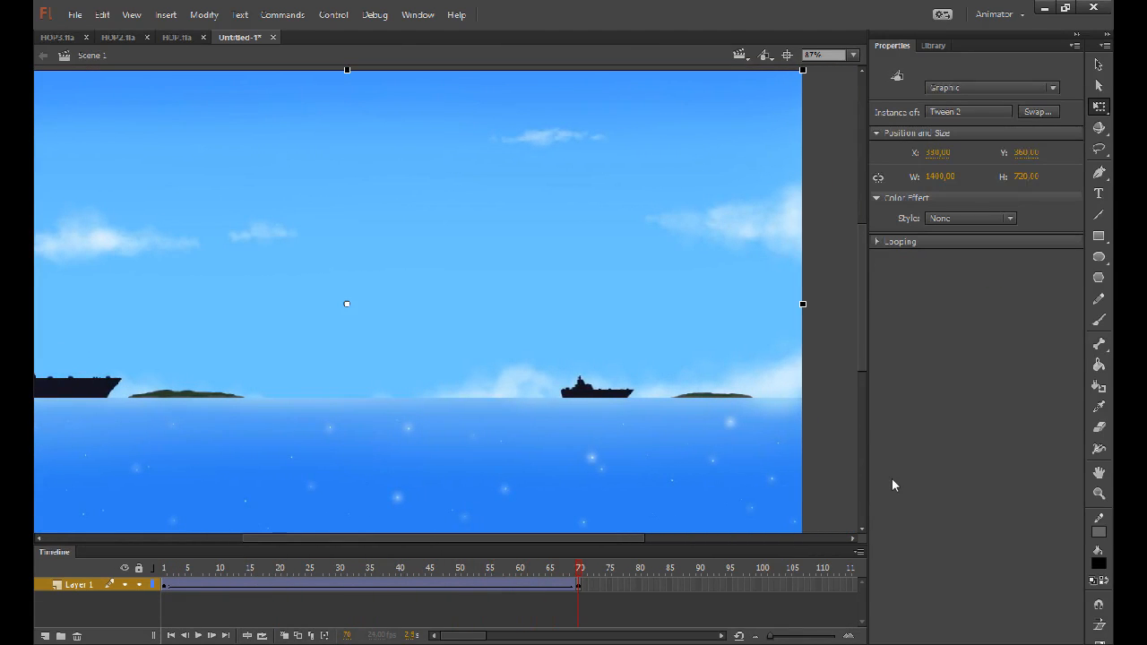
Test the movie to watch the panning sea background, and close the preview window.
key("ctrl+Return")
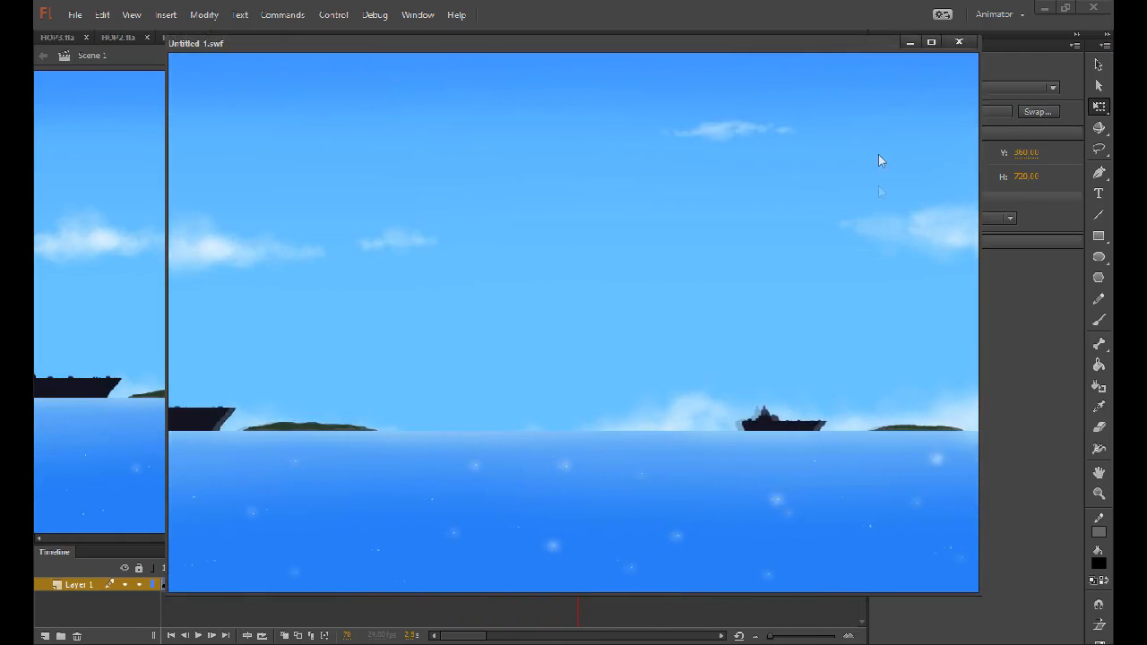
left_click(959, 41)
left_click(831, 179)
left_click(853, 56)
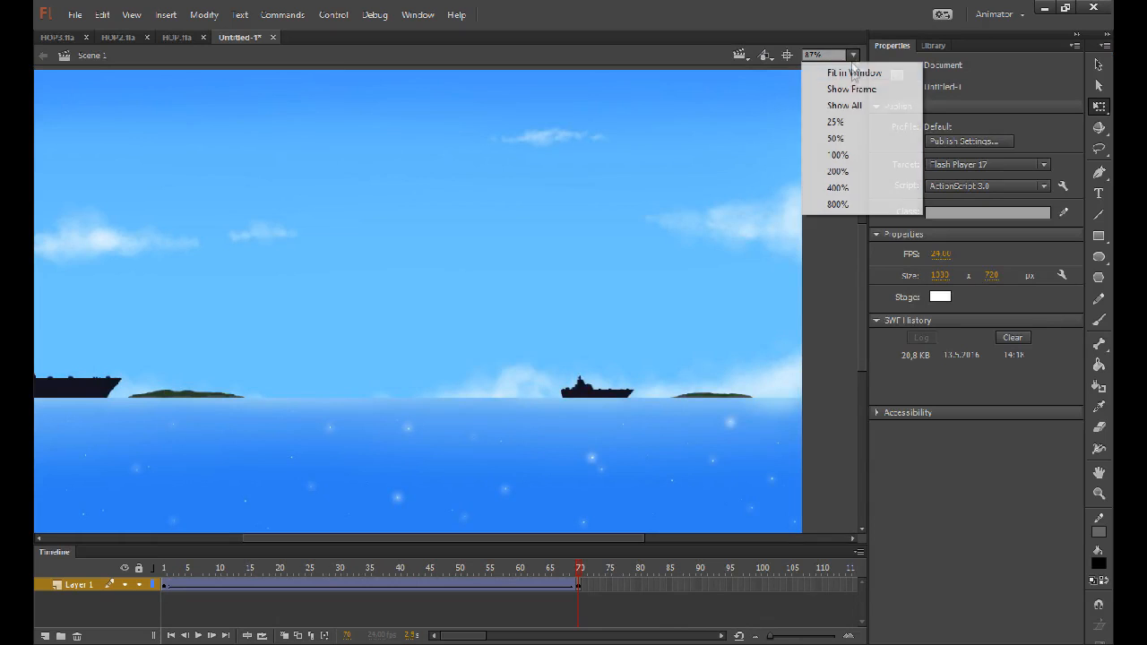
left_click(848, 88)
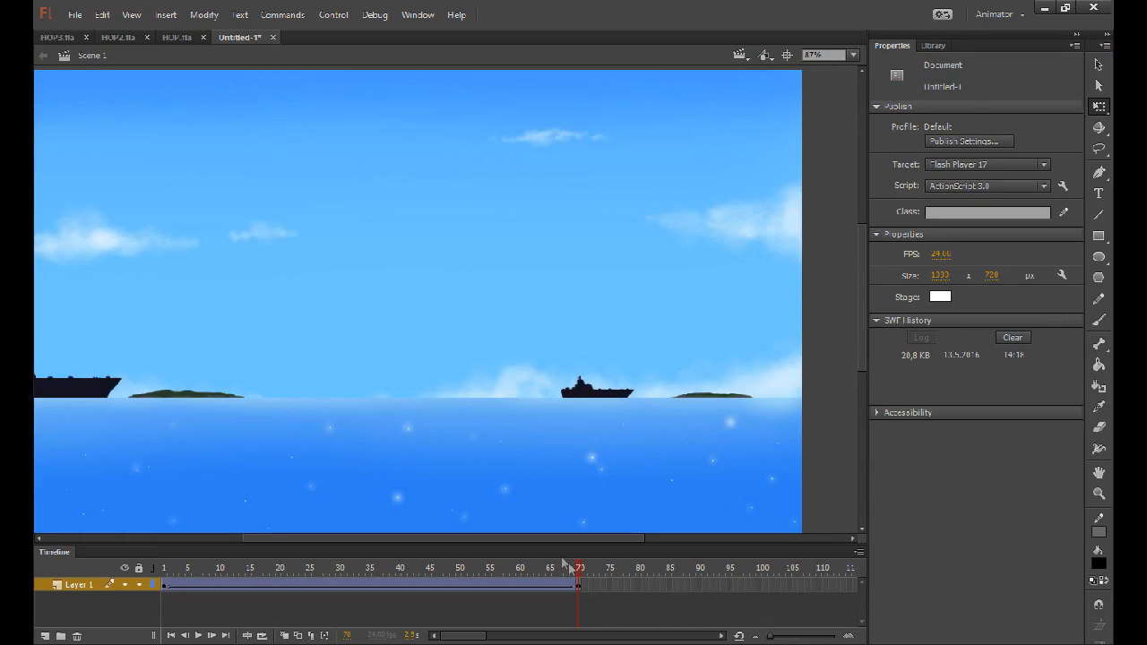
Shorten the tween by moving its end keyframe to frame 10, and clear the content from frame 11 onward.
left_click(579, 584)
left_click_drag(579, 584, 220, 585)
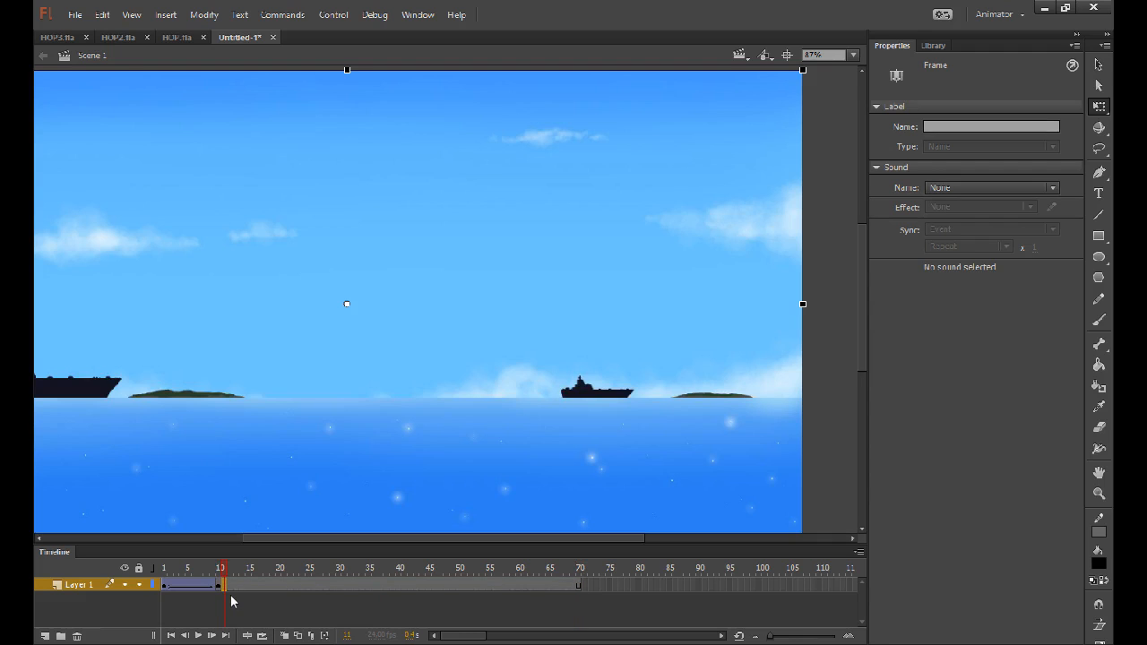
key("Delete")
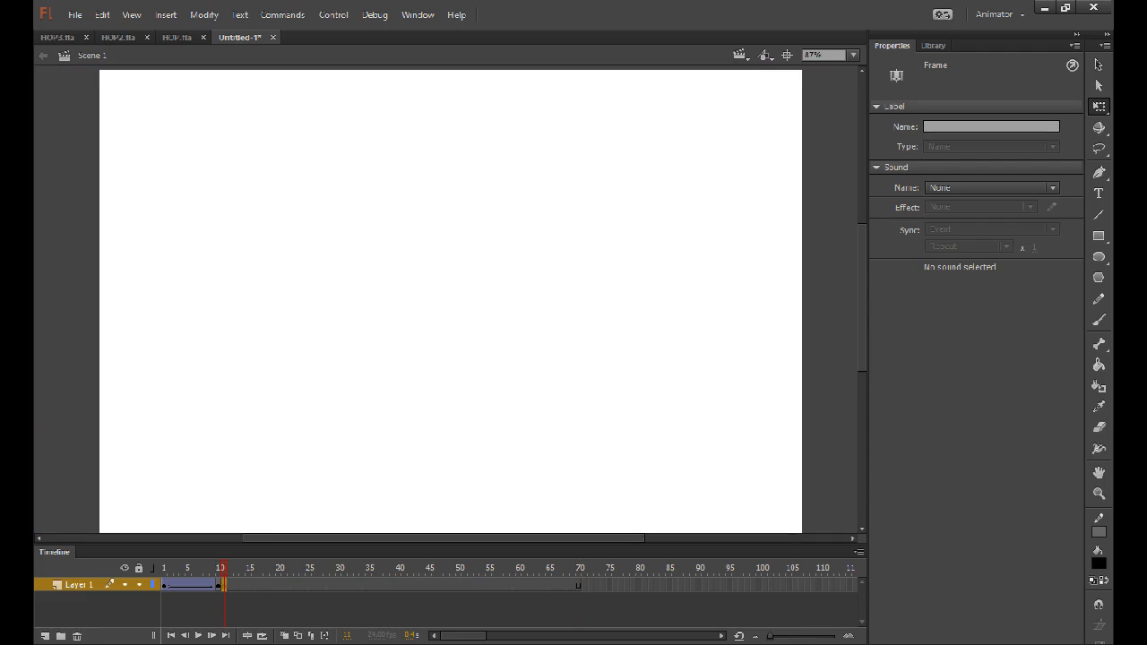
Remove the leftover blank frames 11 to 70 from Layer 1 and play the shortened tween.
left_click(422, 584)
right_click(447, 590)
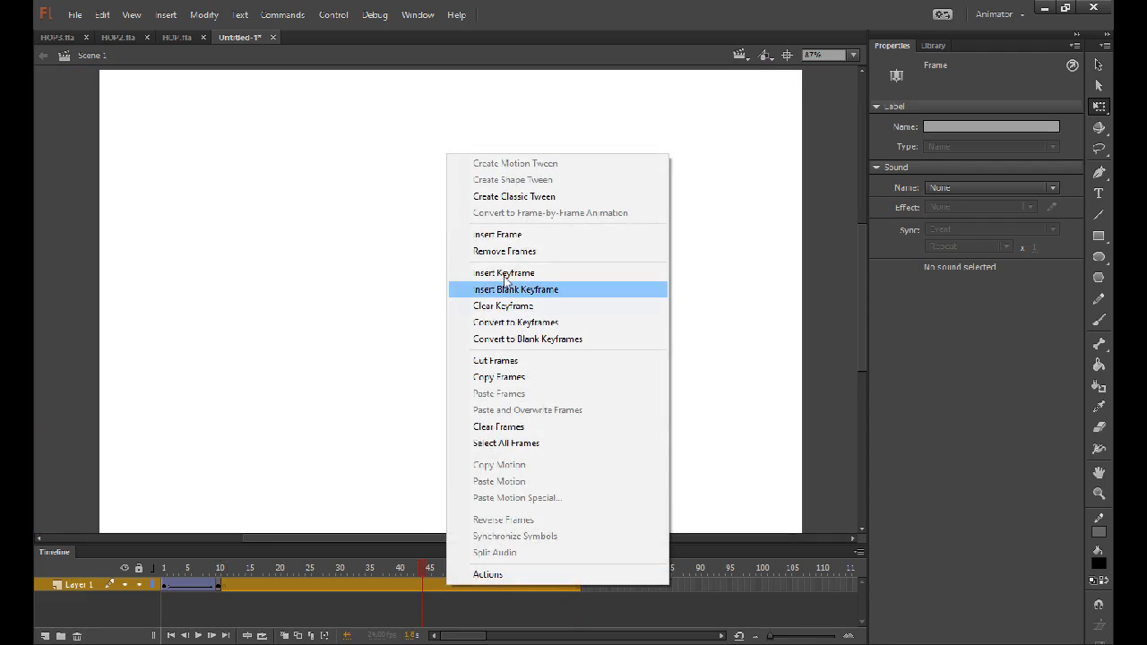
left_click(502, 288)
right_click(468, 584)
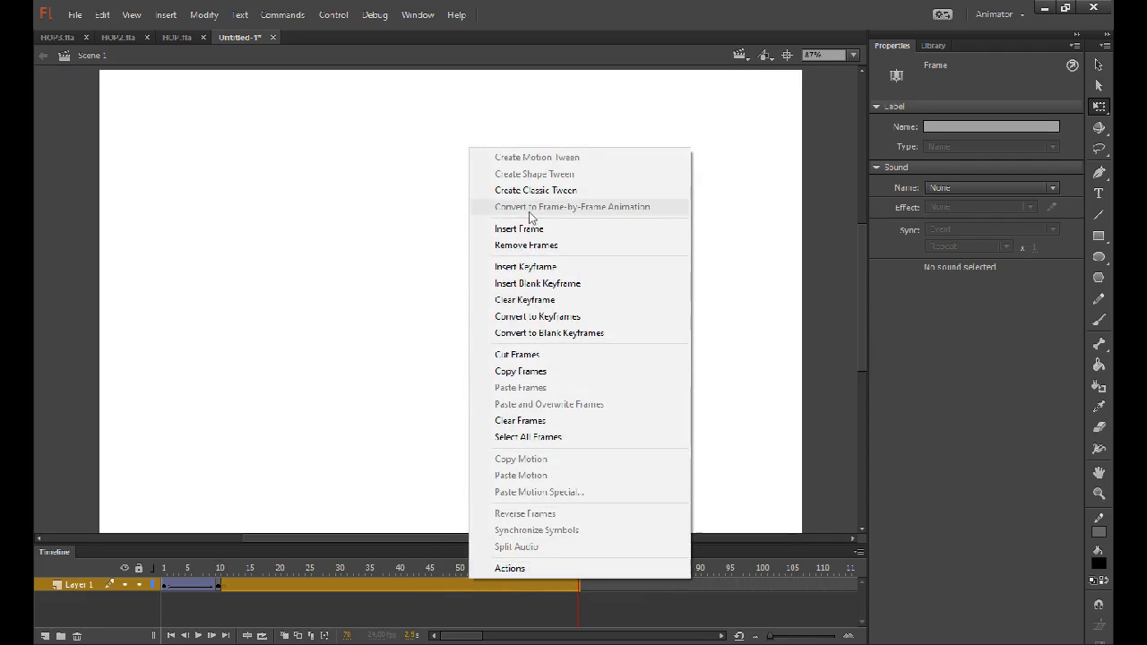
left_click(513, 243)
left_click(570, 599)
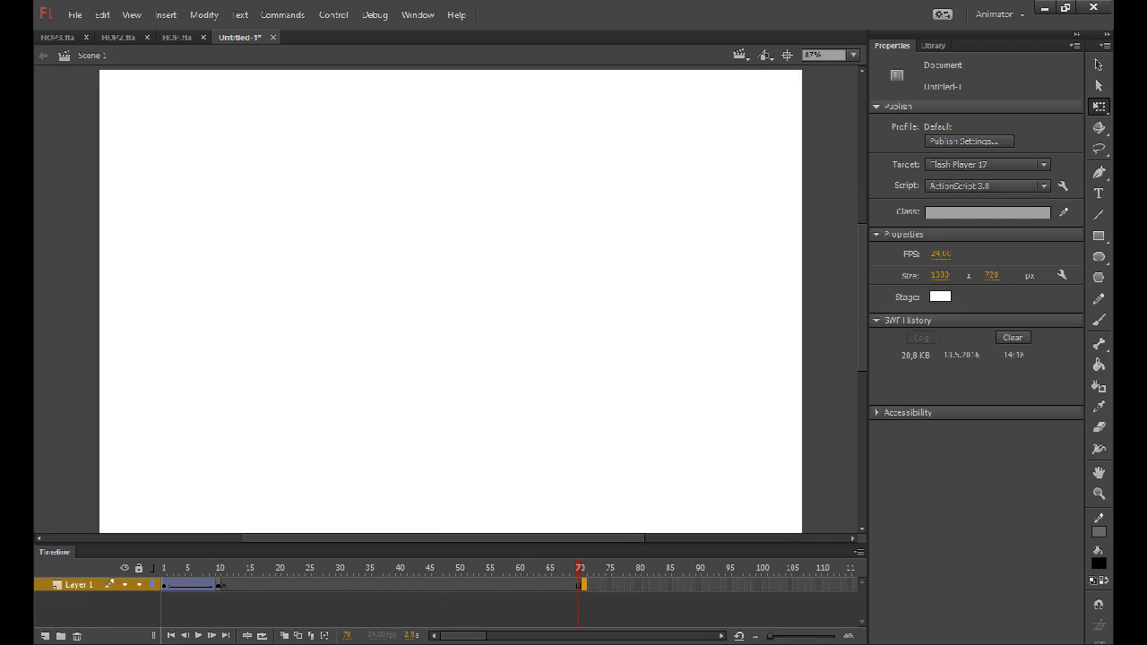
double_click(296, 585)
right_click(310, 586)
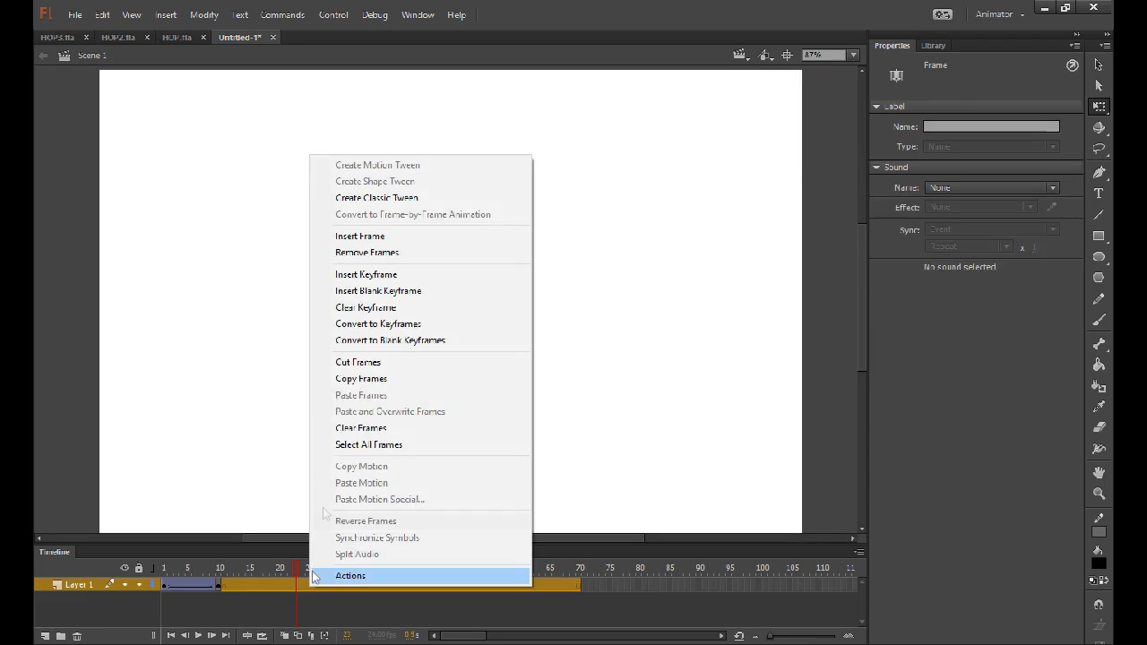
left_click(365, 252)
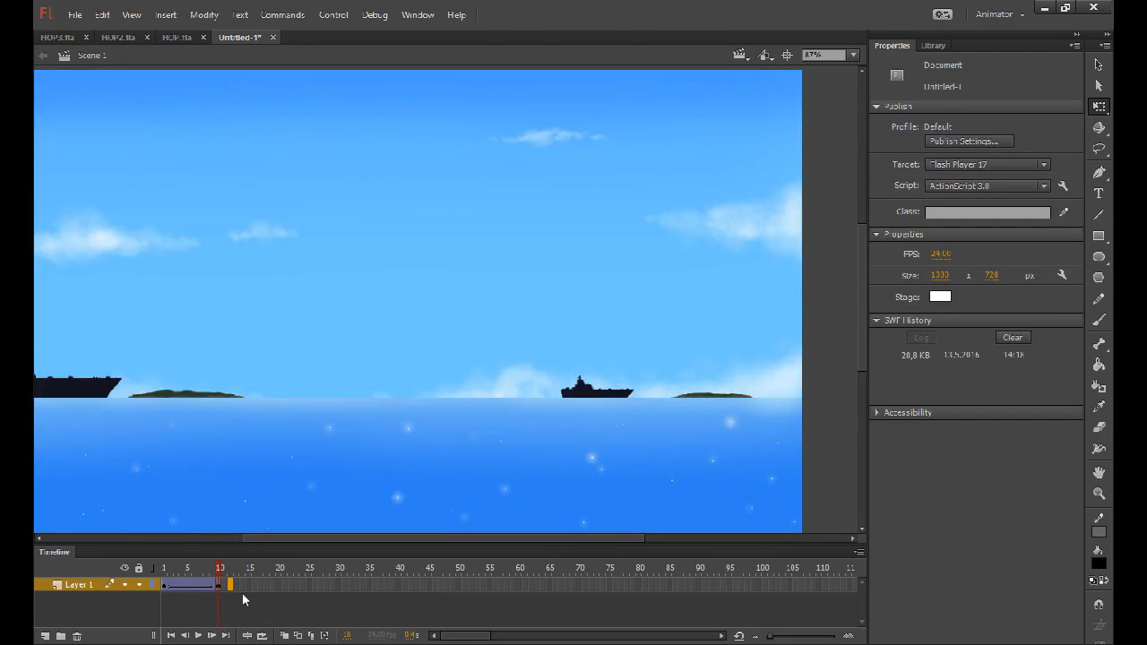
key("Return")
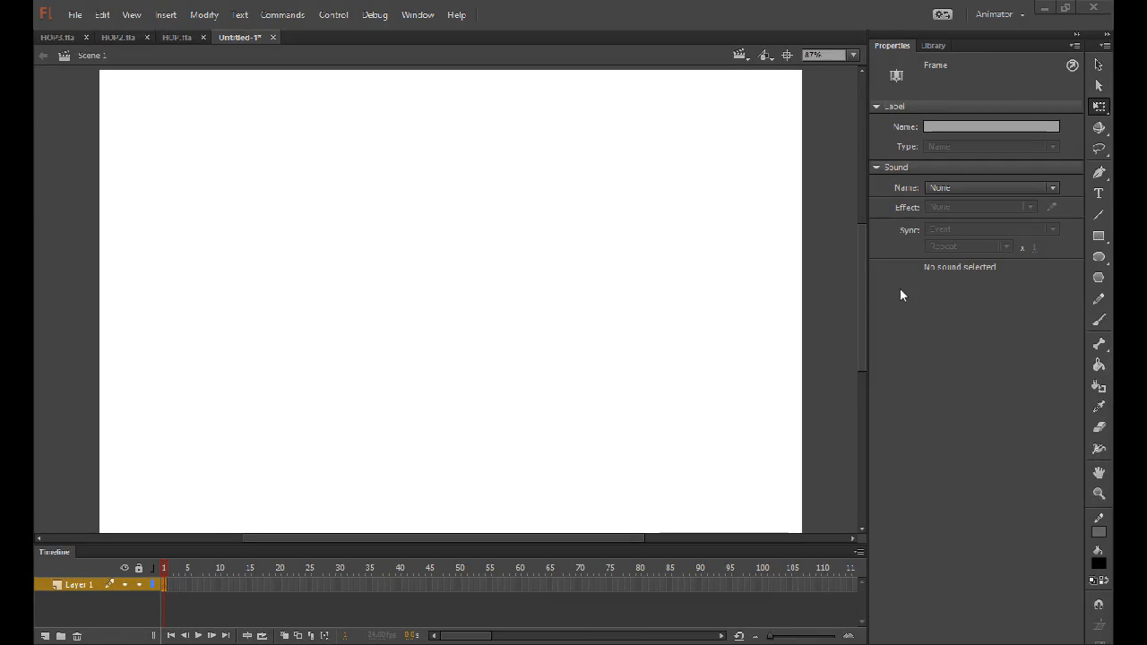
left_click(1099, 320)
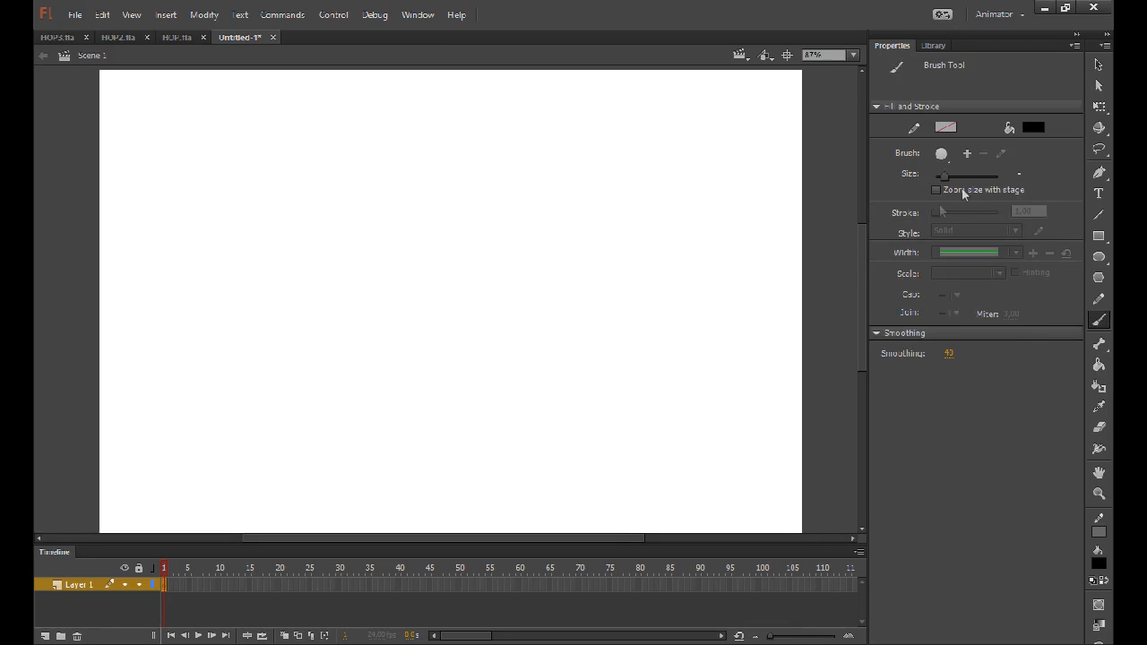
left_click(1098, 65)
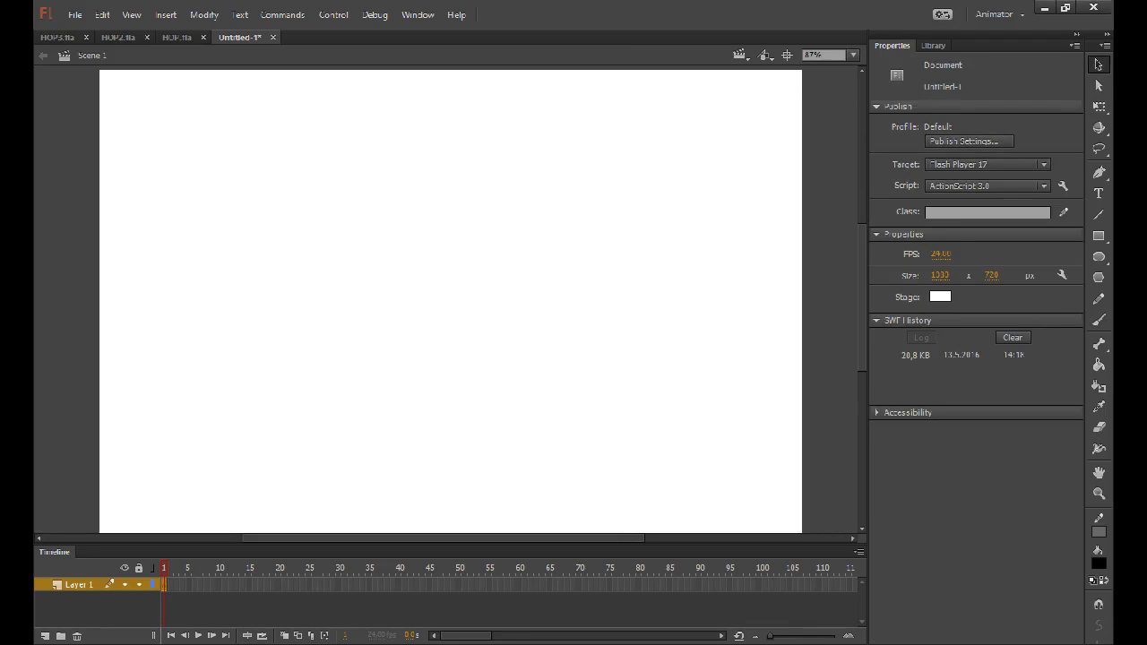
left_click(1098, 319)
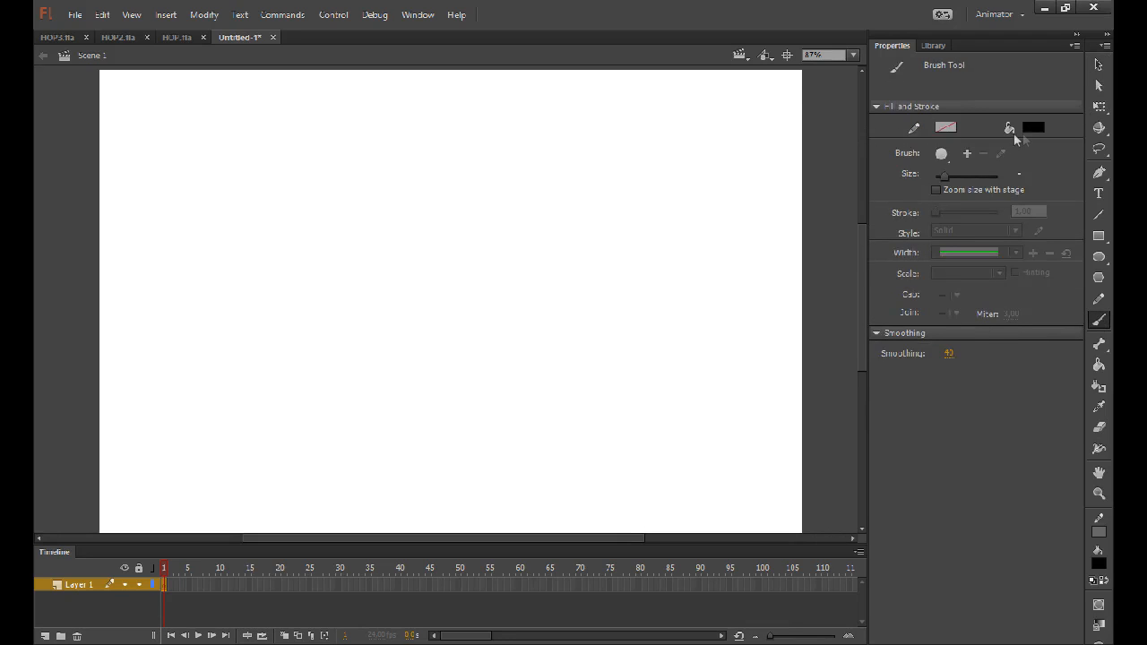
Draw a black rectangle without a stroke on frame 1, covering the whole stage.
left_click(1098, 236)
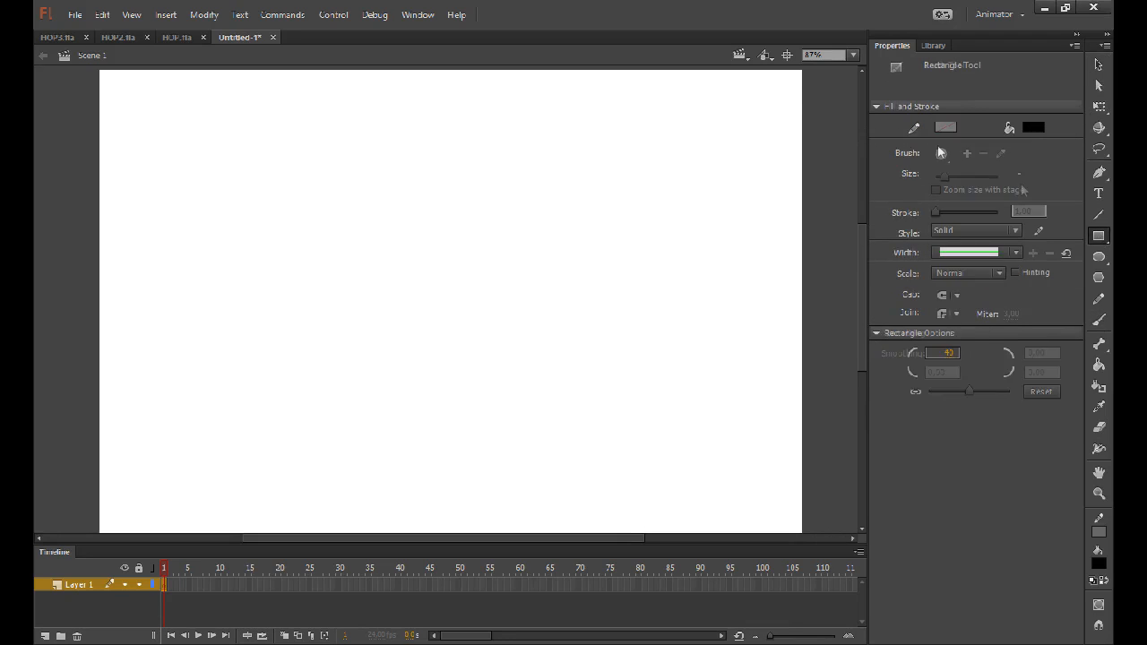
left_click(946, 127)
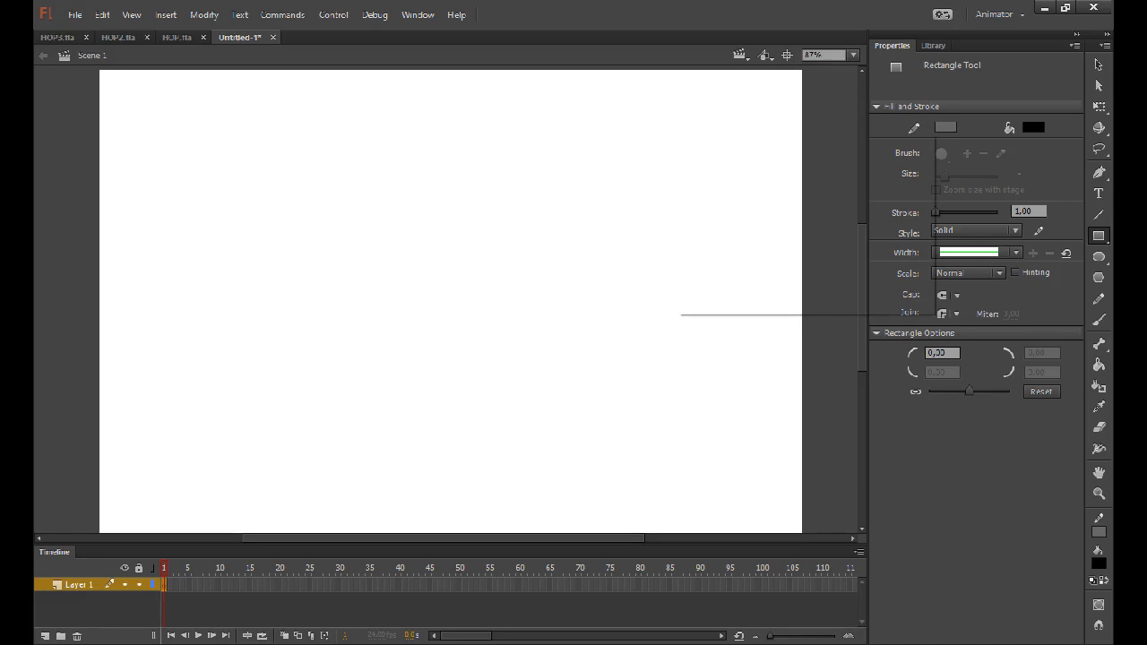
left_click(911, 145)
left_click_drag(804, 67, 94, 532)
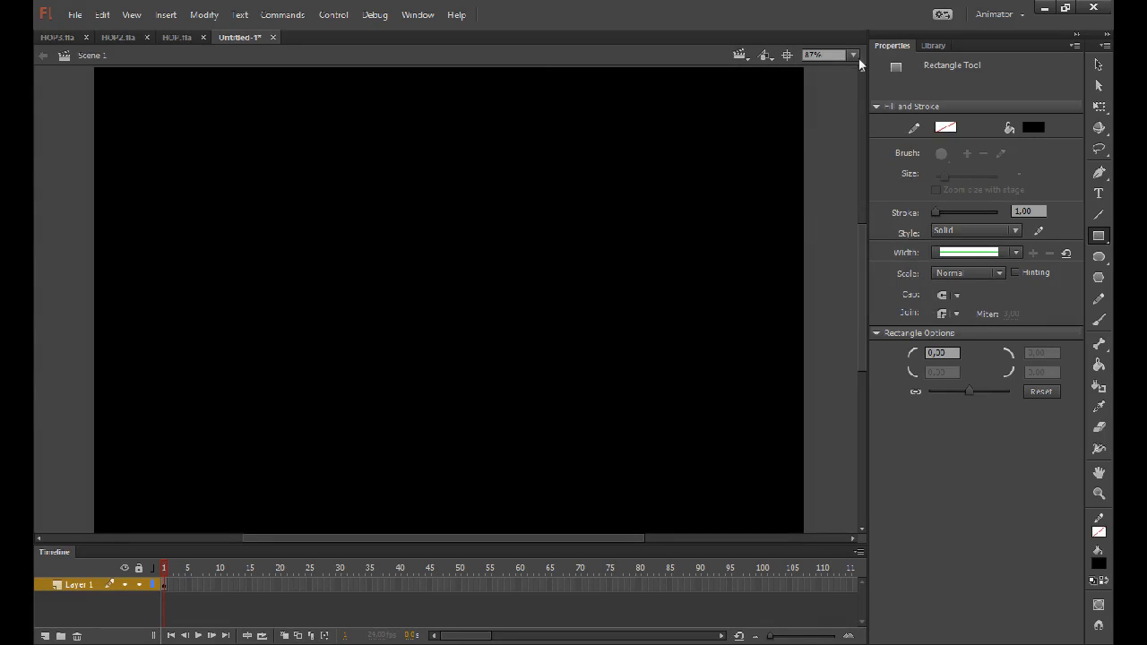
left_click(854, 54)
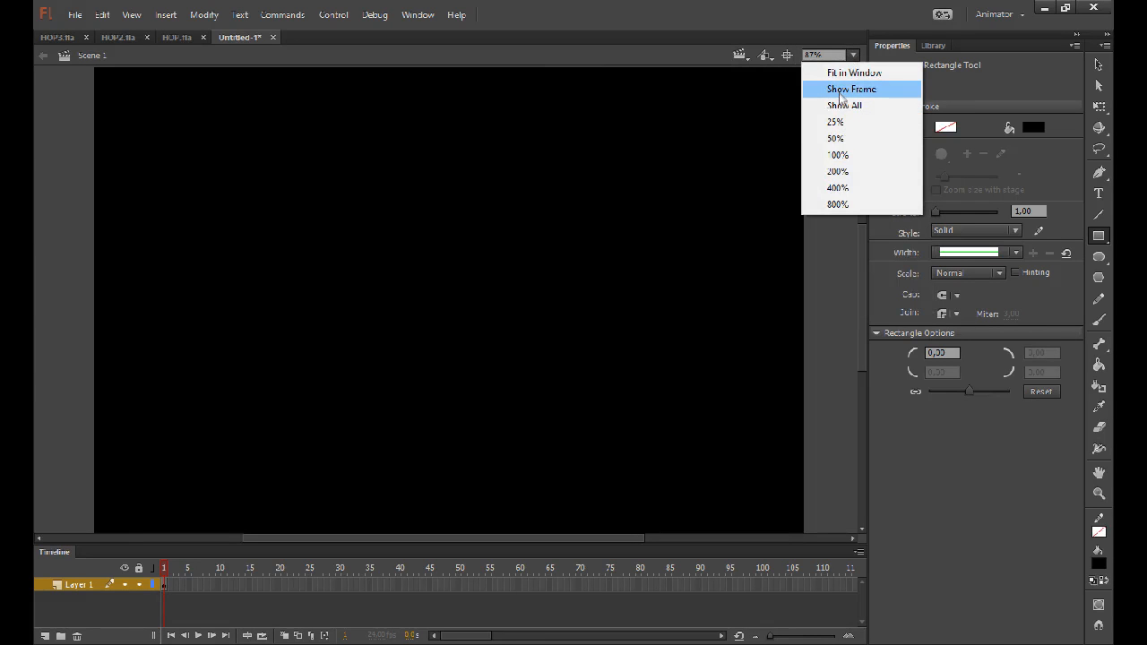
left_click(847, 89)
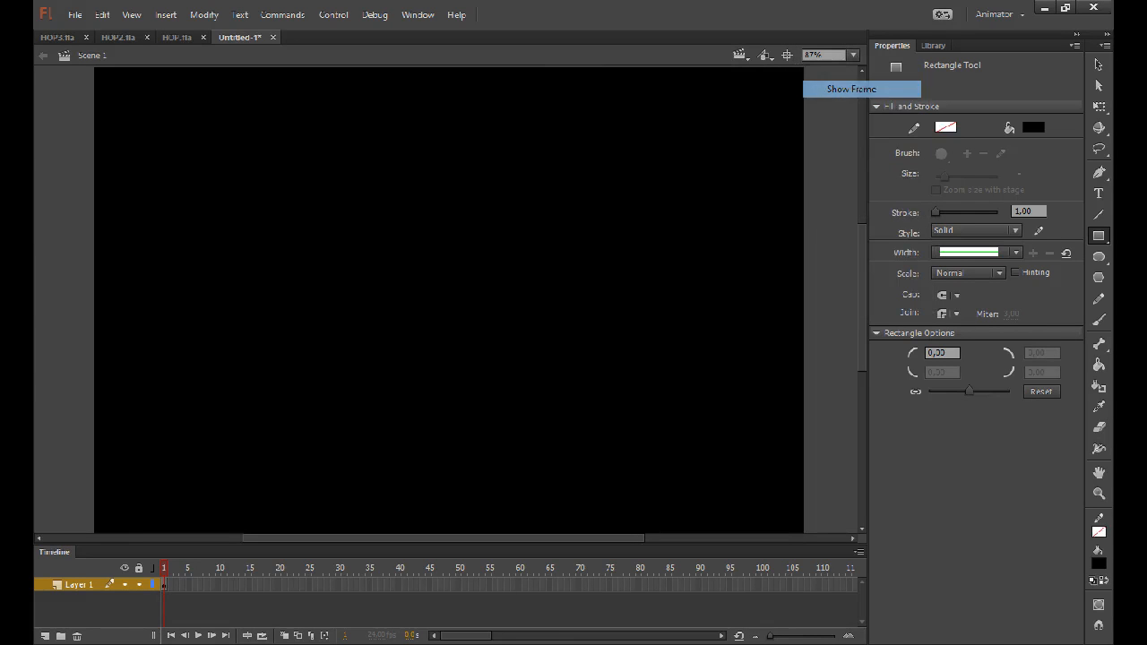
Insert a second keyframe of the black rectangle, place it at frame 25, and return to frame 1.
left_click(170, 586)
key("F6")
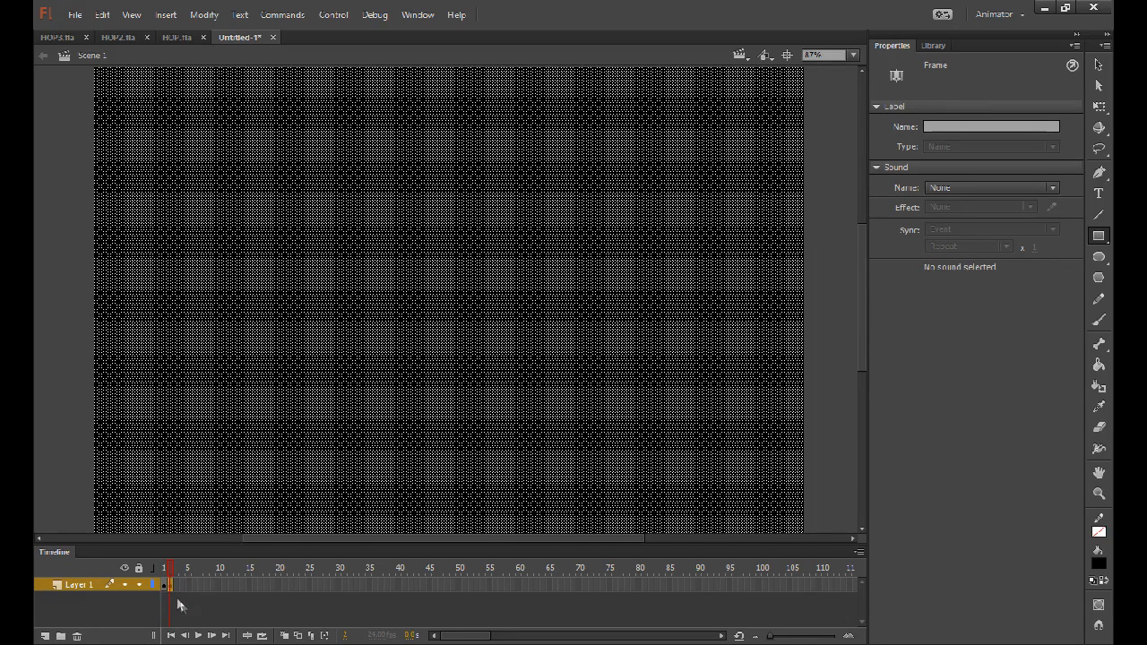
mouse_move(171, 585)
left_mouse_down()
mouse_move(309, 585)
mouse_move(164, 569)
left_mouse_up()
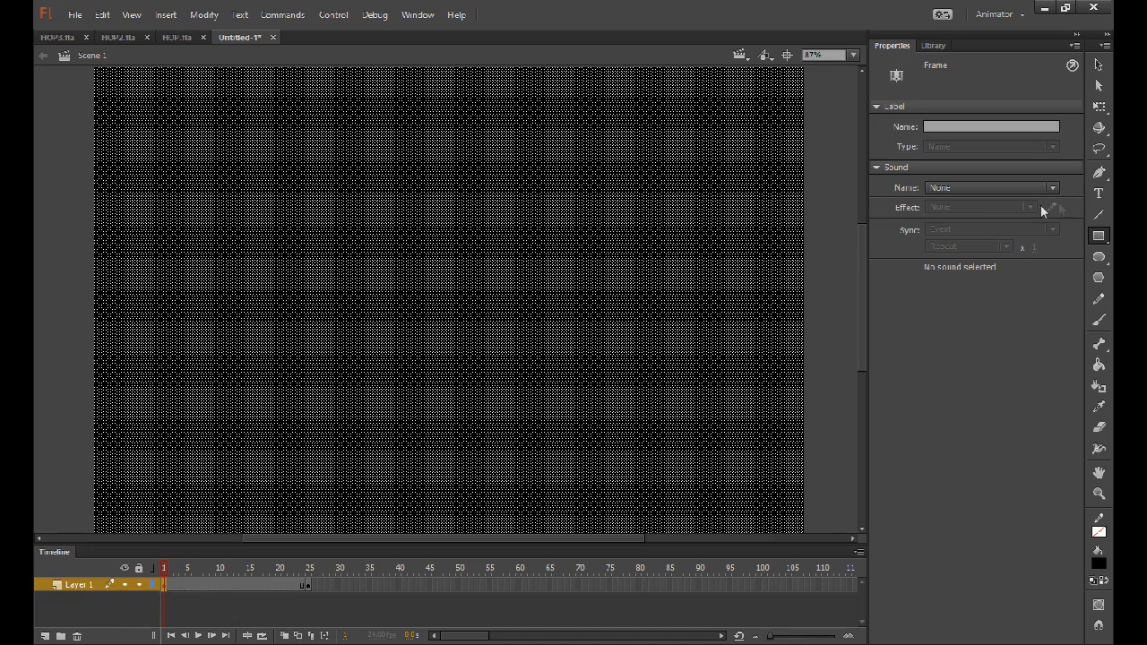
Lower the fill alpha of the rectangle on frame 1 until the black is transparent.
left_click(1099, 108)
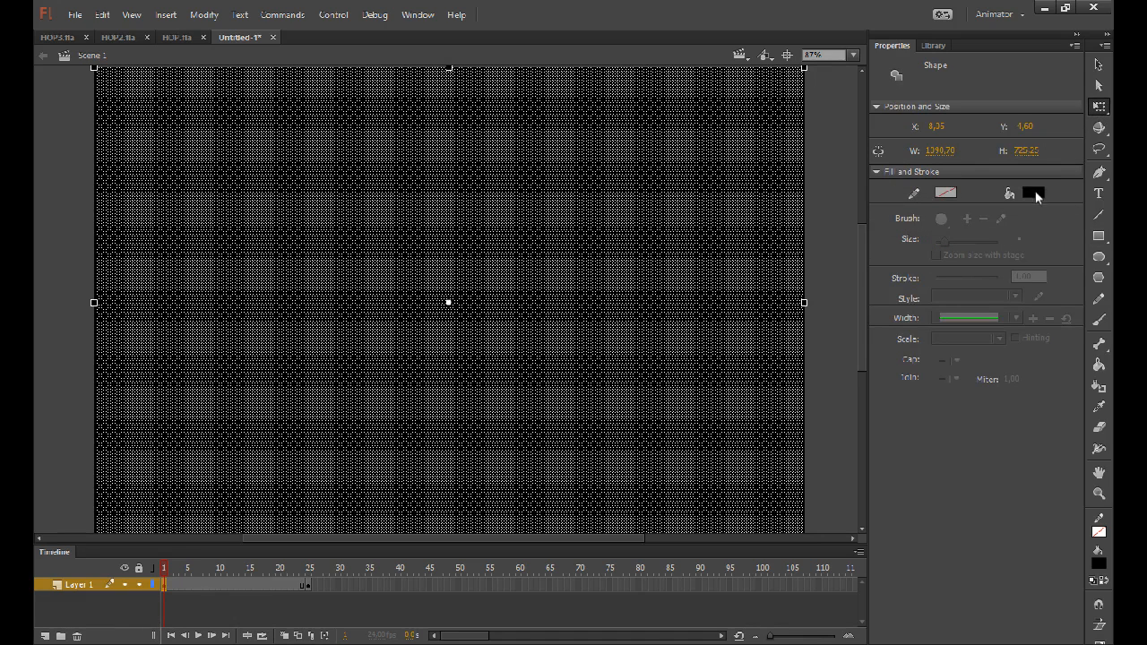
left_click(1034, 193)
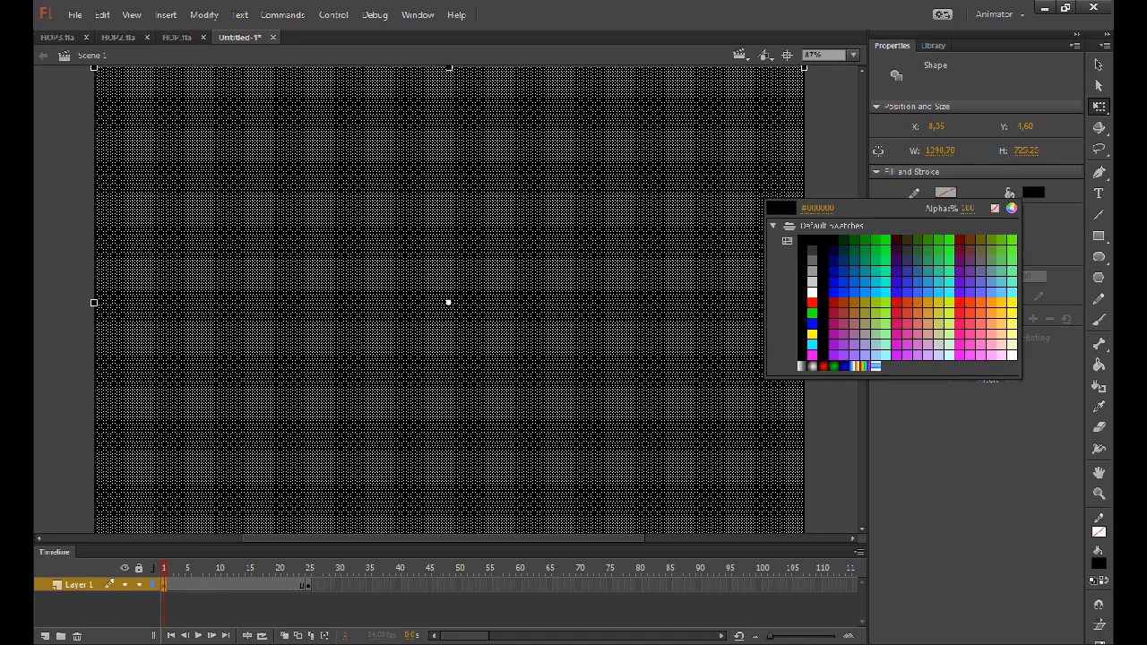
left_click_drag(967, 208, 873, 209)
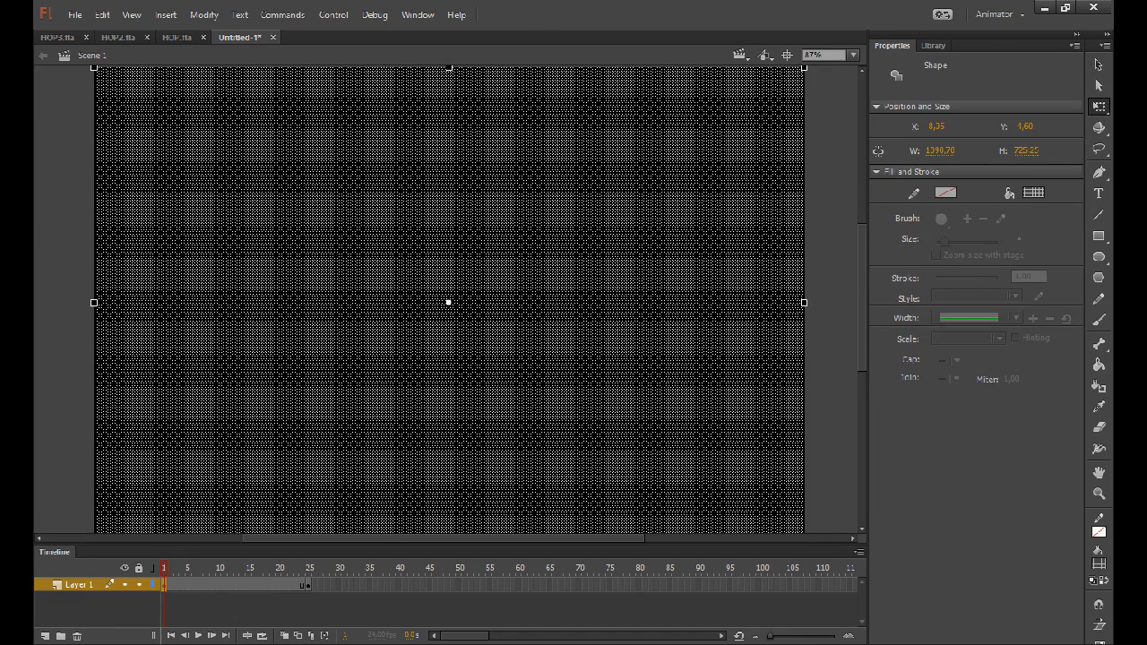
key("Escape")
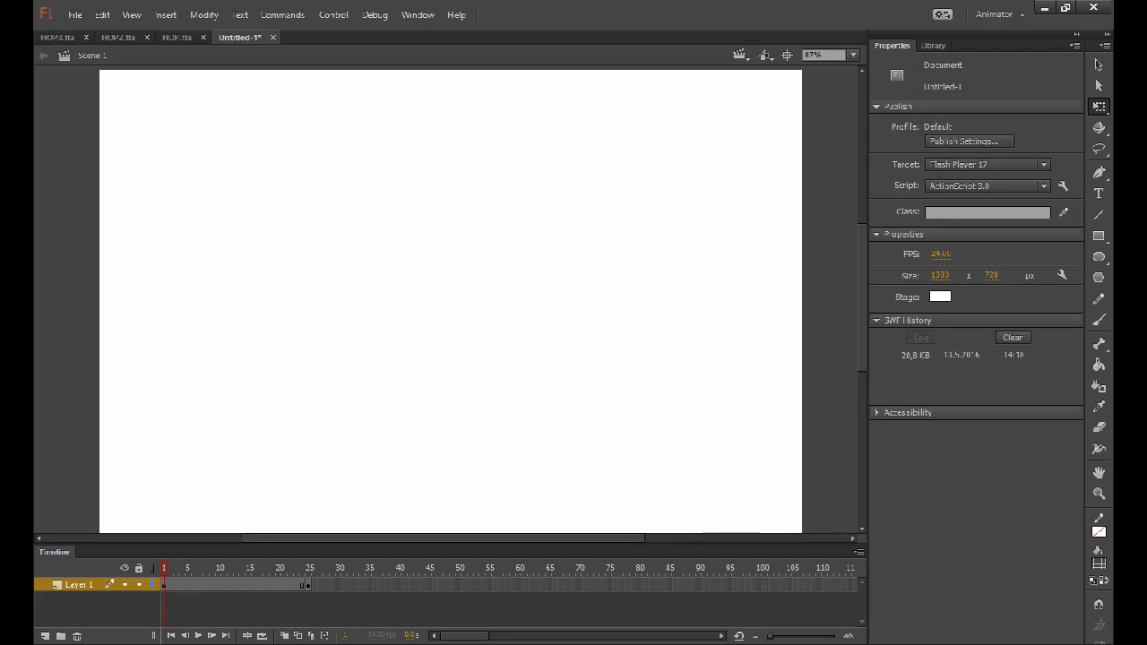
Create a shape tween between the transparent rectangle on frame 1 and the black rectangle on frame 25 of Layer 1.
left_click(231, 585)
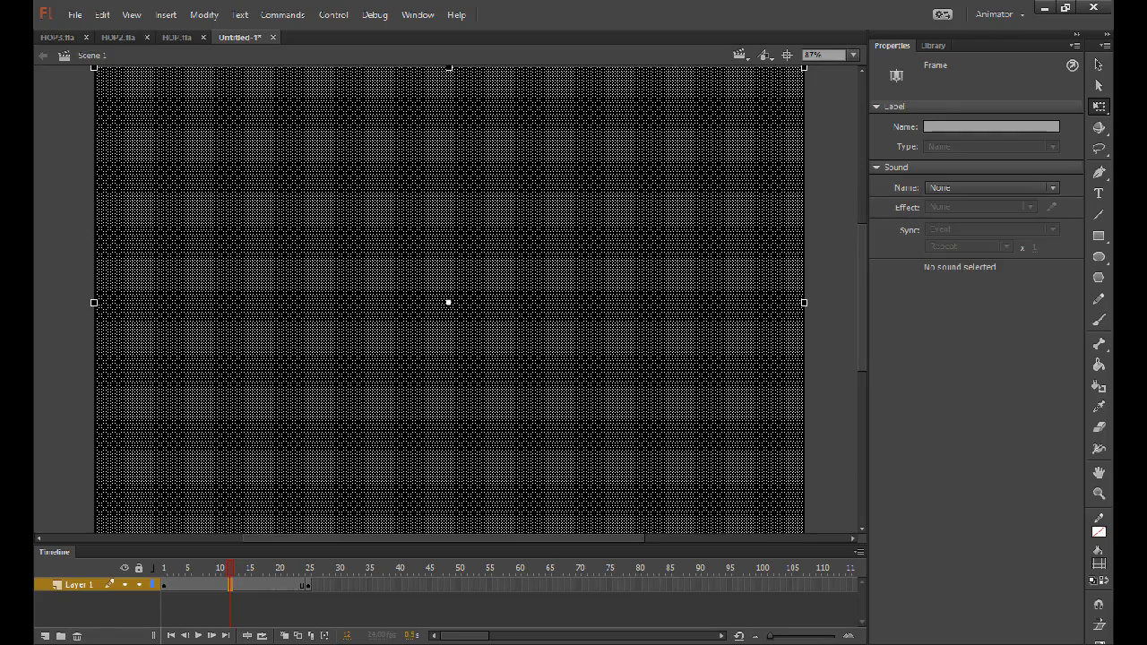
key("Escape")
key("ctrl+a")
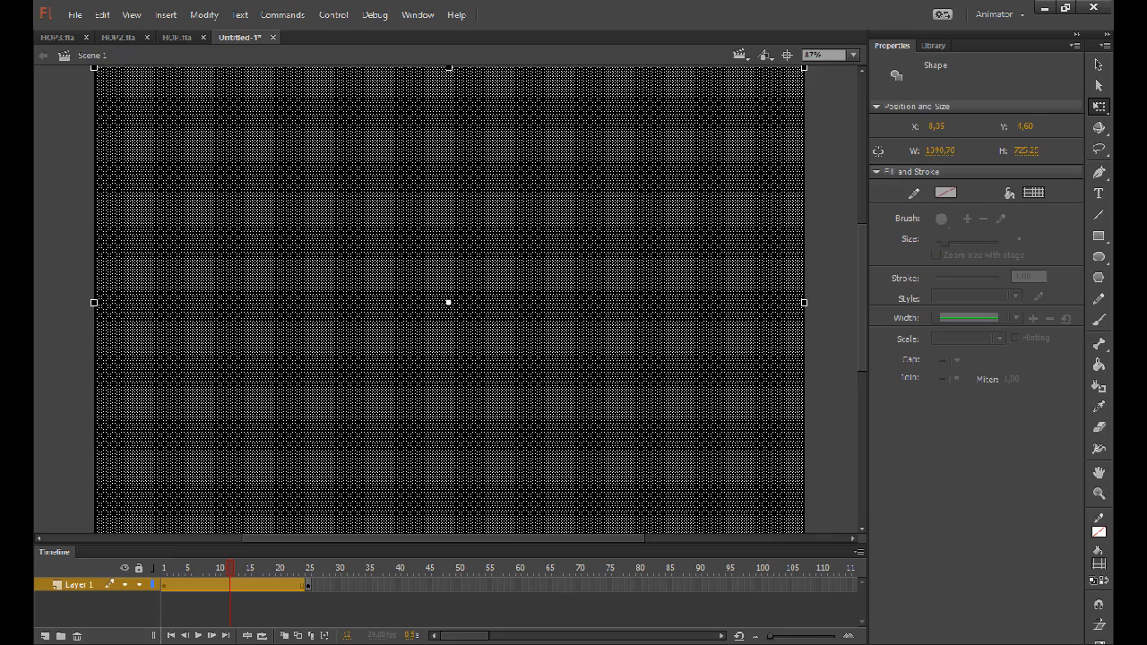
key("Delete")
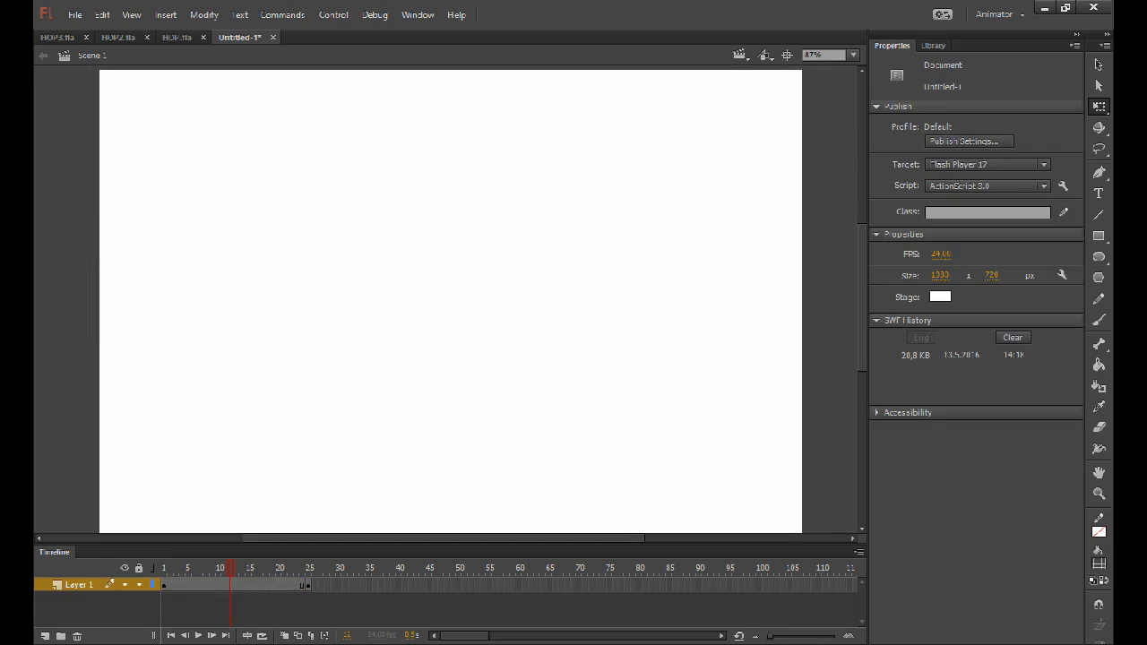
right_click(242, 584)
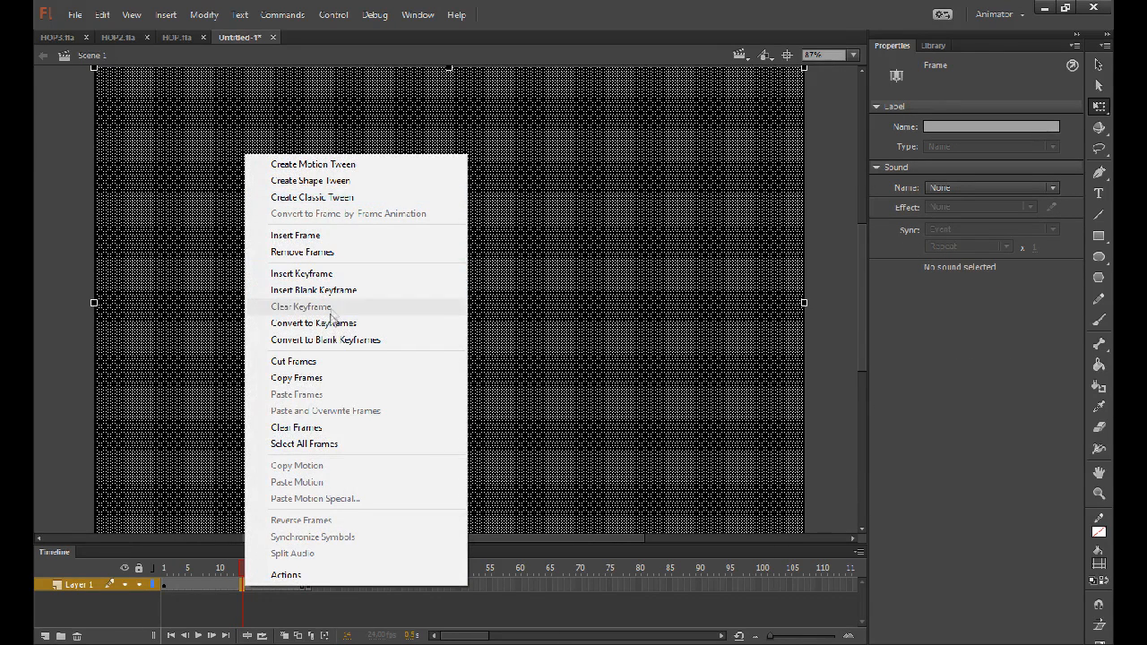
left_click(317, 182)
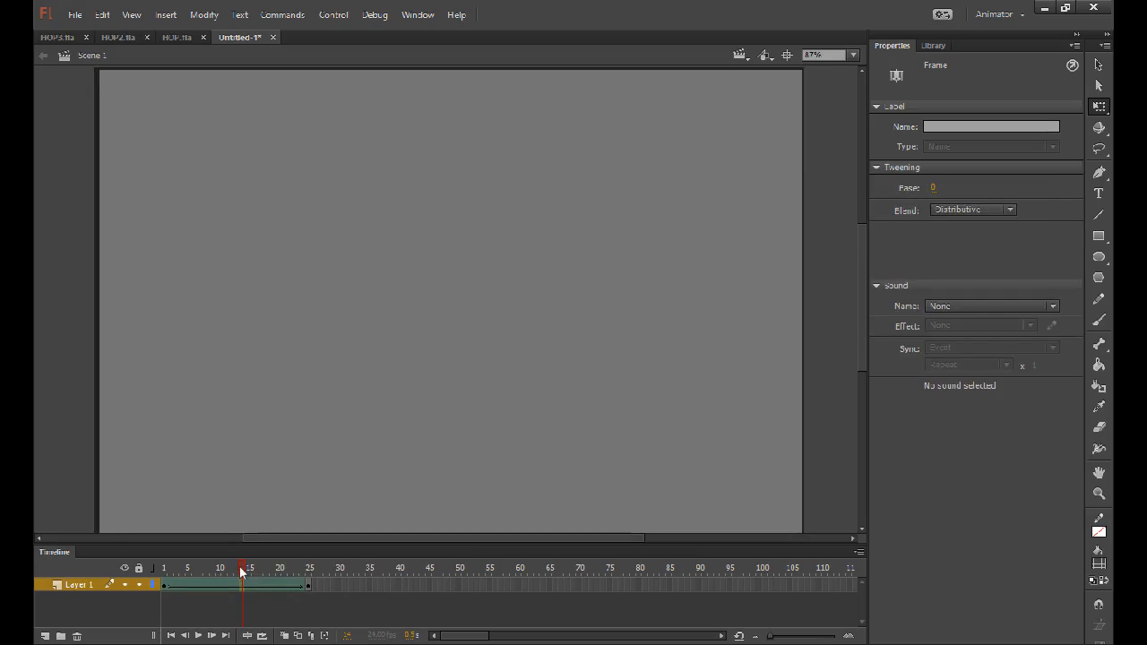
Scrub through the tween to frame 25, test the movie to watch the fade to black, and close the preview.
left_click_drag(241, 570, 315, 577)
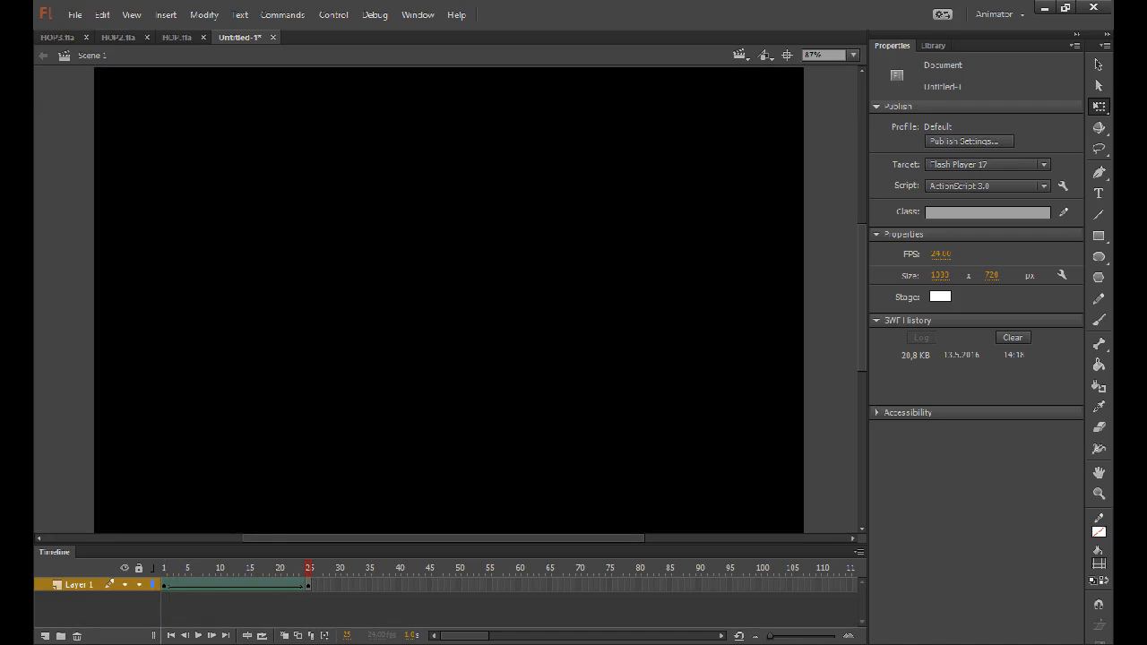
key("Return")
key("ctrl+Return")
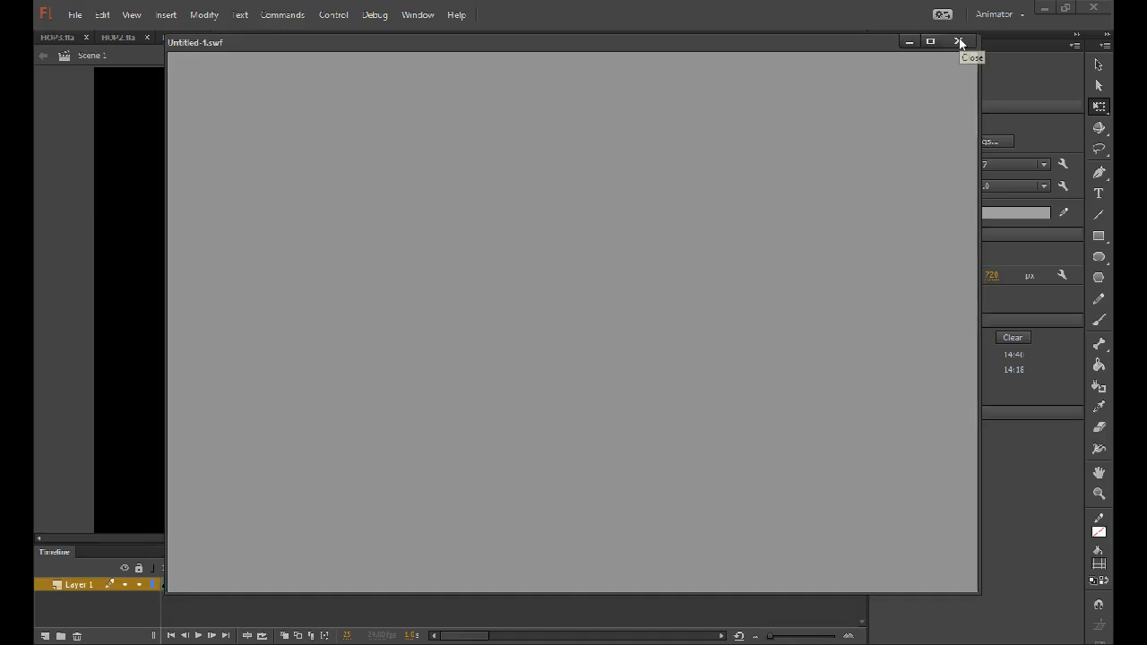
left_click(960, 43)
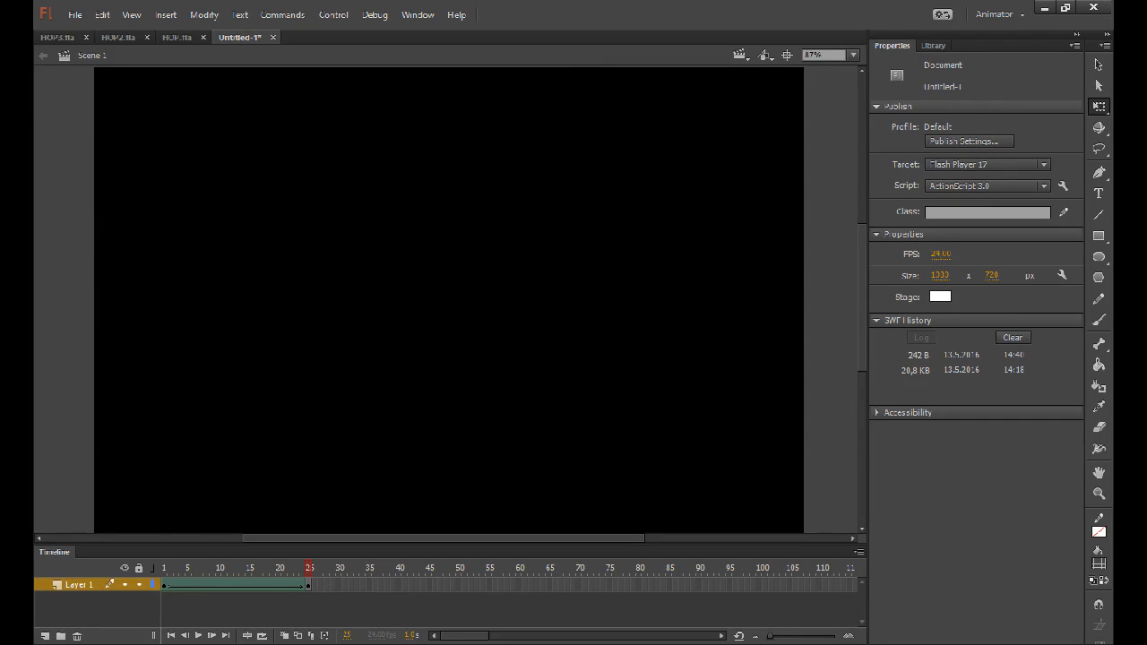
left_click(853, 55)
left_click(854, 89)
left_click(448, 300)
left_click(834, 300)
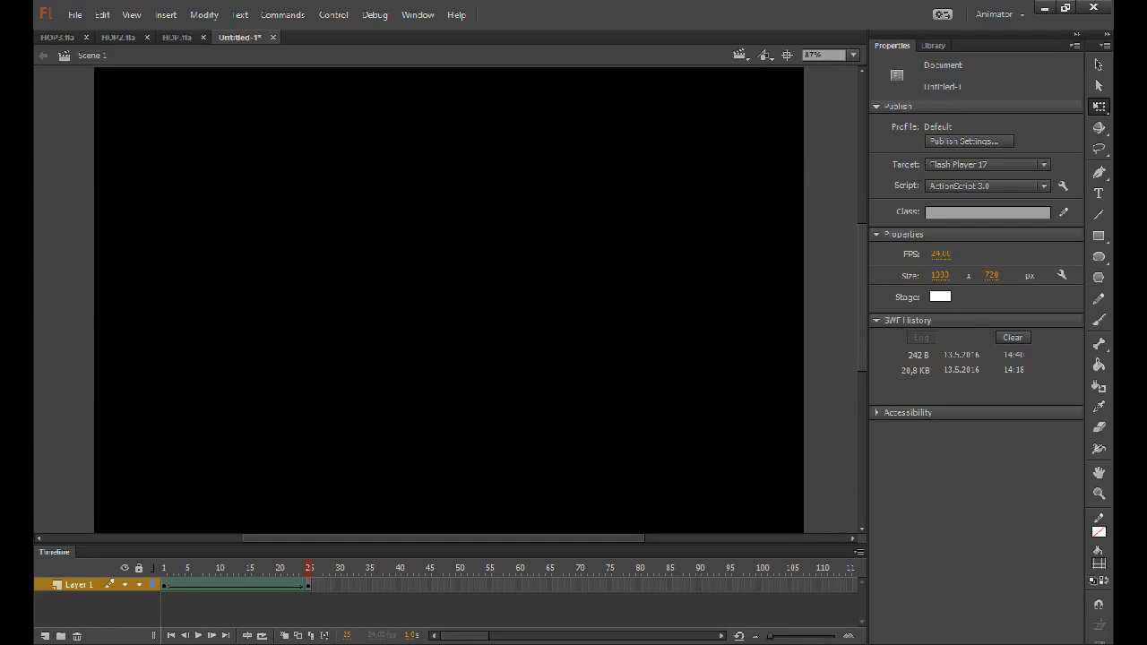